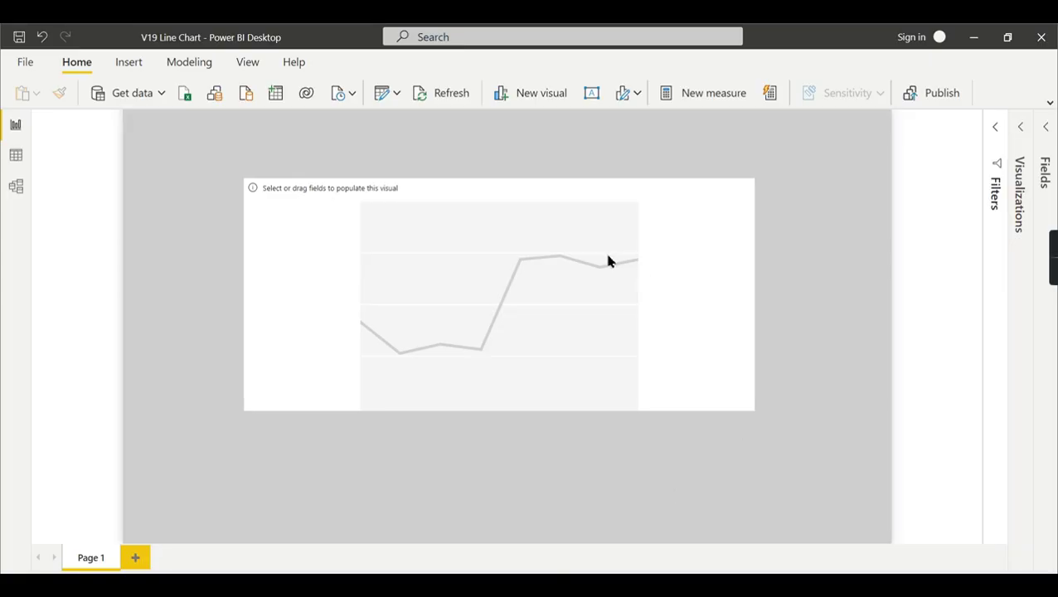
Add the DimDate FullDateAlternateKey date hierarchy to the selected line chart's axis.
click(608, 261)
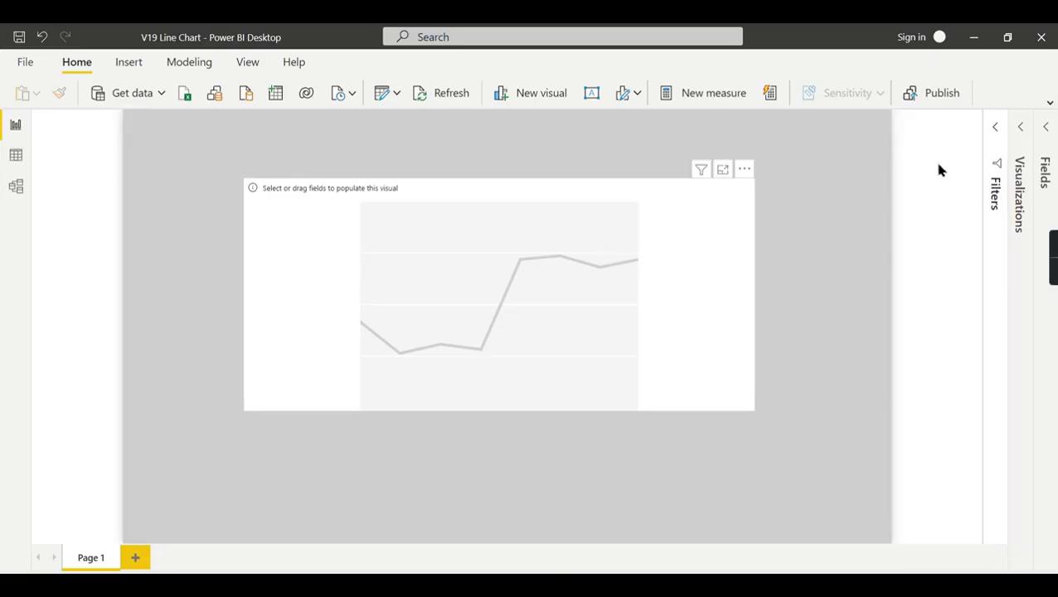
click(1025, 132)
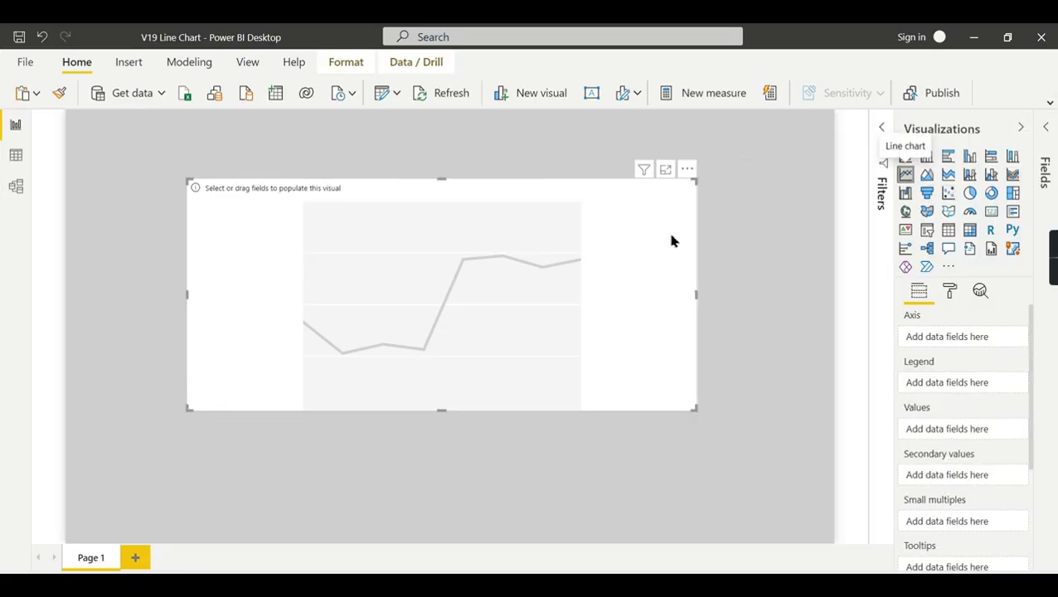
click(1045, 129)
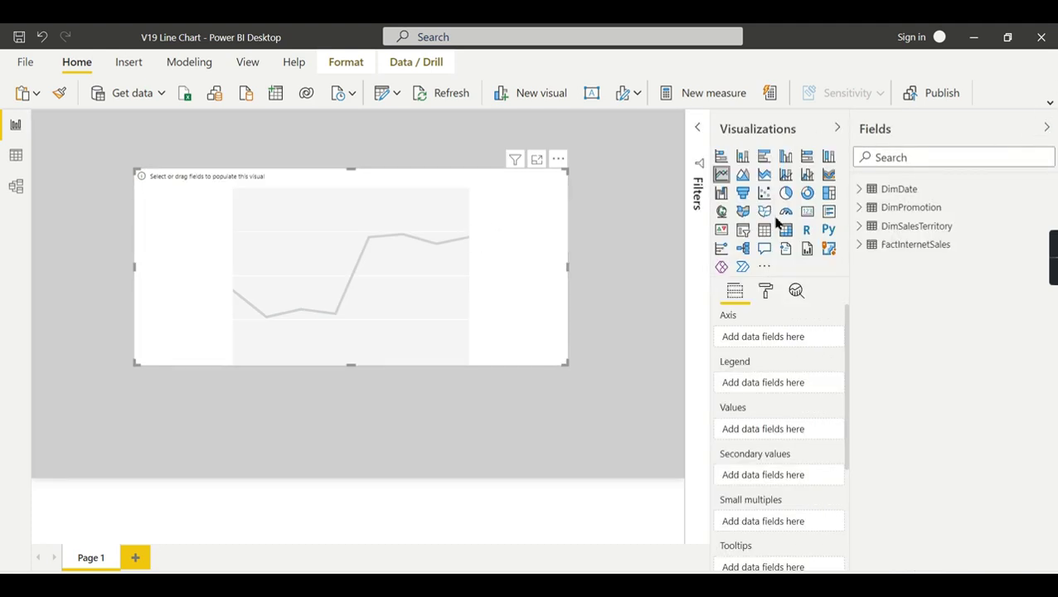
click(862, 192)
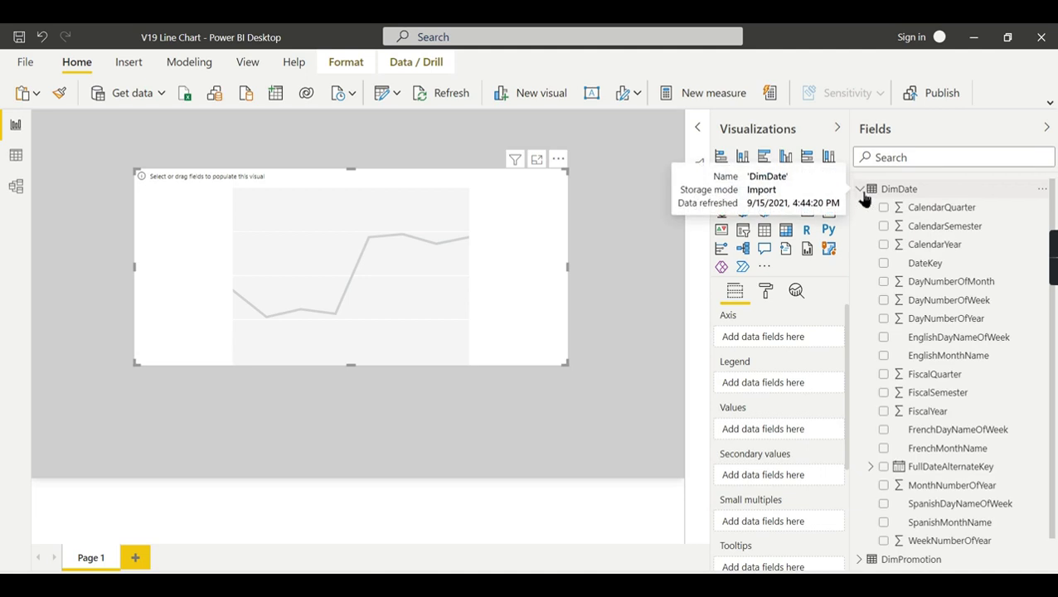
click(885, 471)
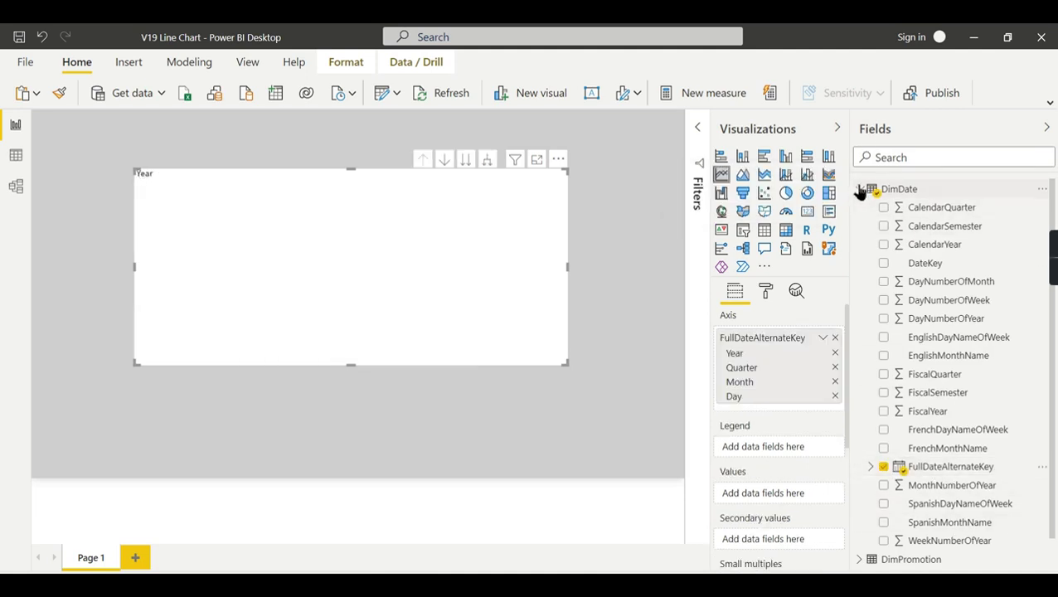
click(908, 197)
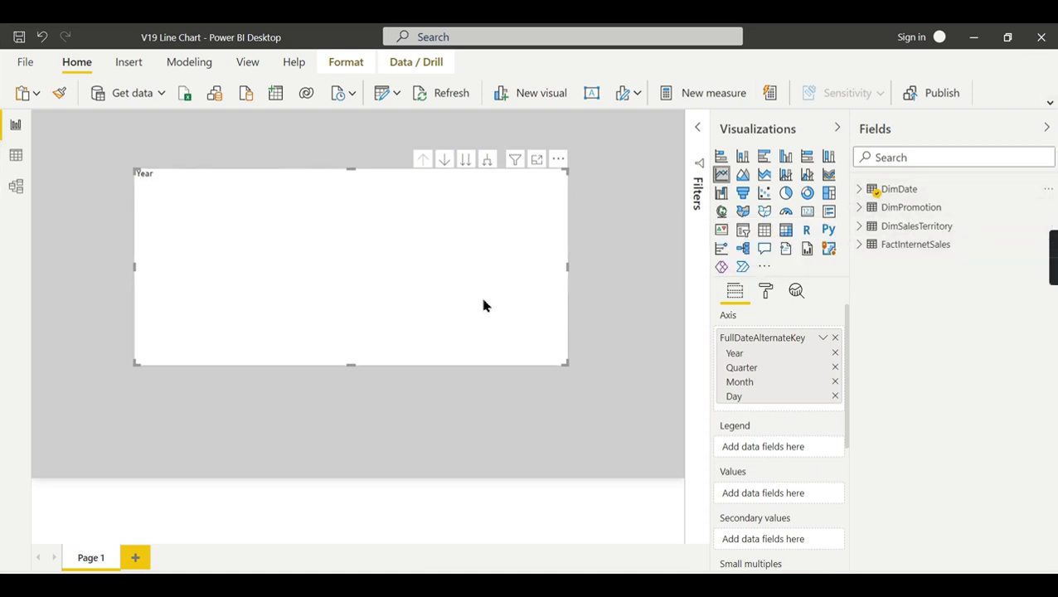
Remove the Day level from the axis and plot FactInternetSales OrderQuantity as the values.
click(835, 396)
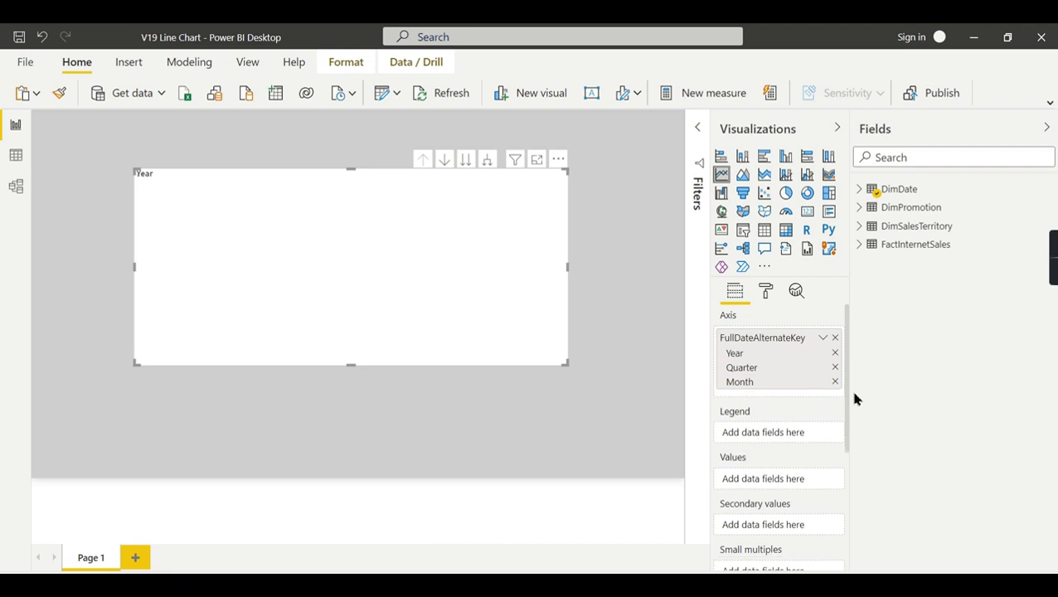
click(864, 248)
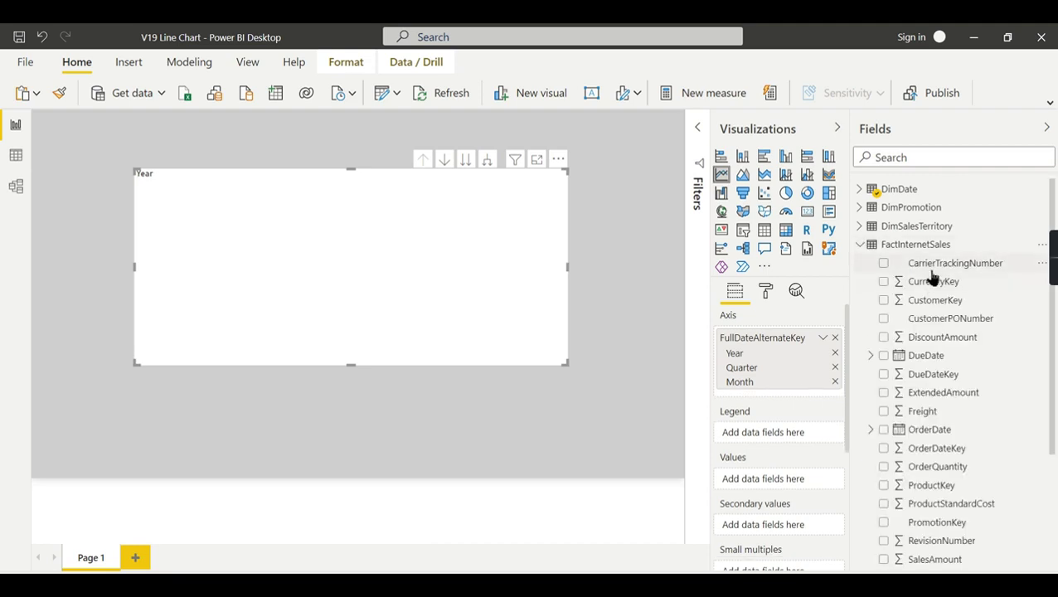
scroll(932, 425, down, 3)
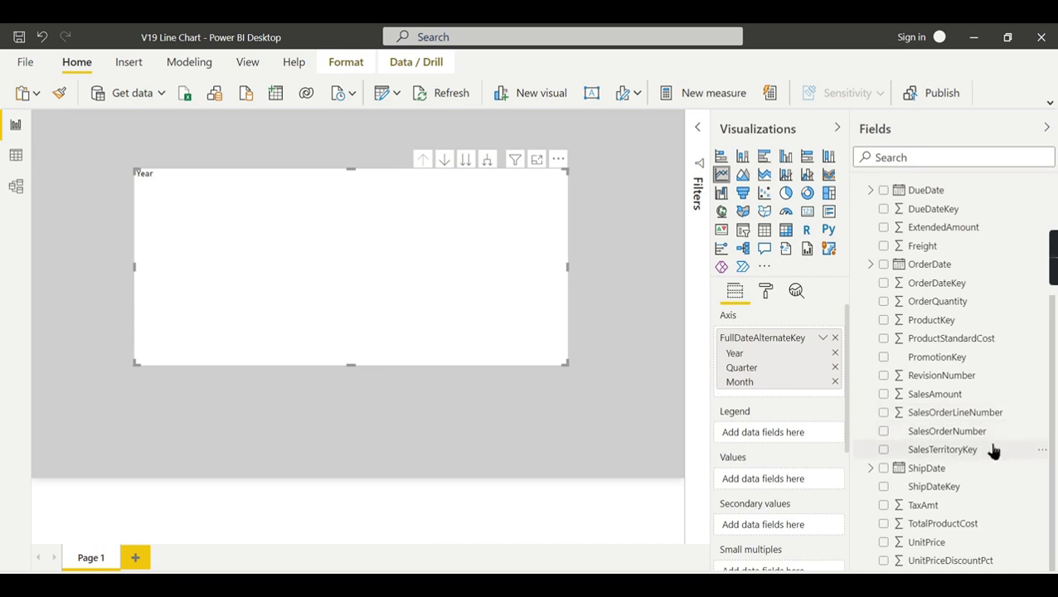
click(884, 303)
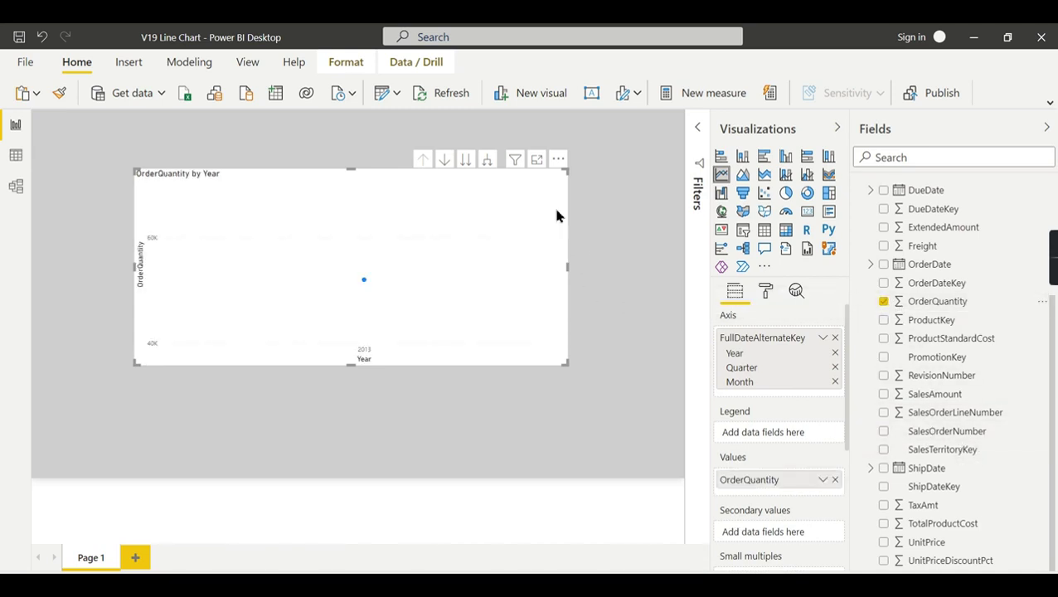
Set the year filter to Select all, then collapse the Filters, Visualizations and Fields panes.
click(698, 140)
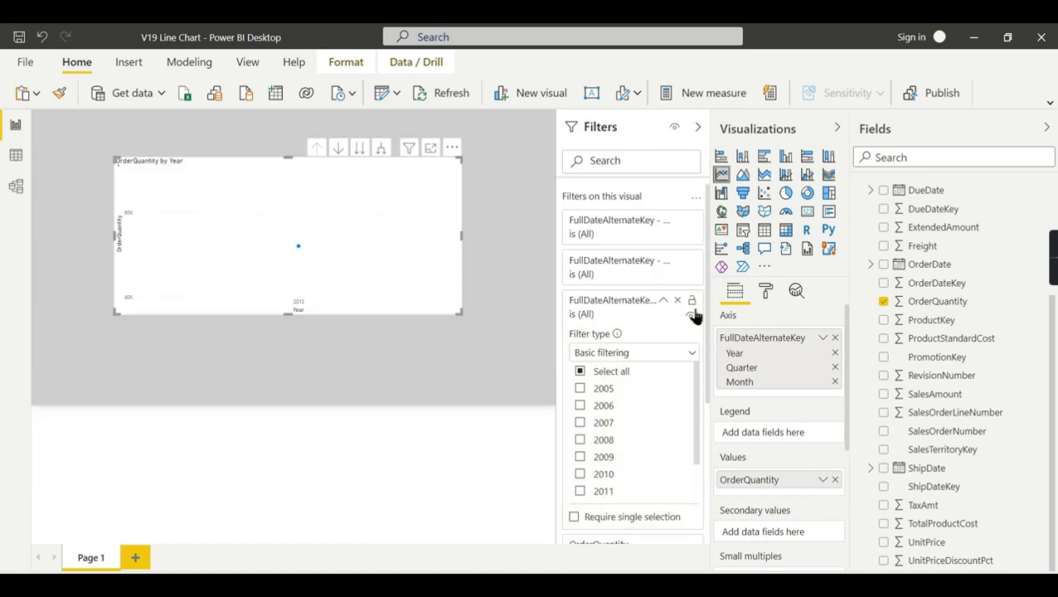
click(688, 304)
click(698, 129)
click(834, 130)
click(1049, 128)
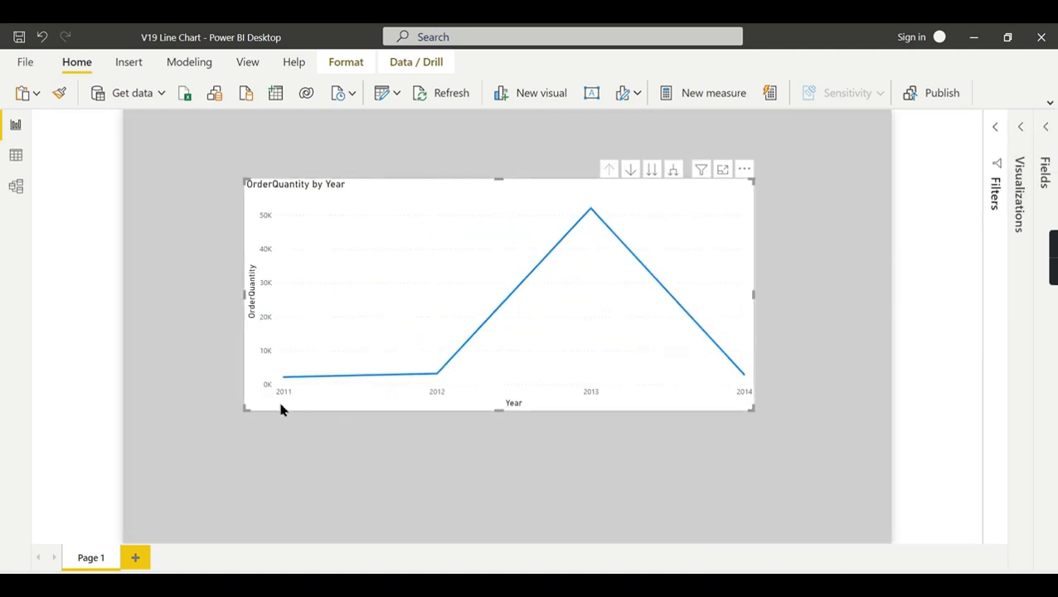
mouse_move(589, 355)
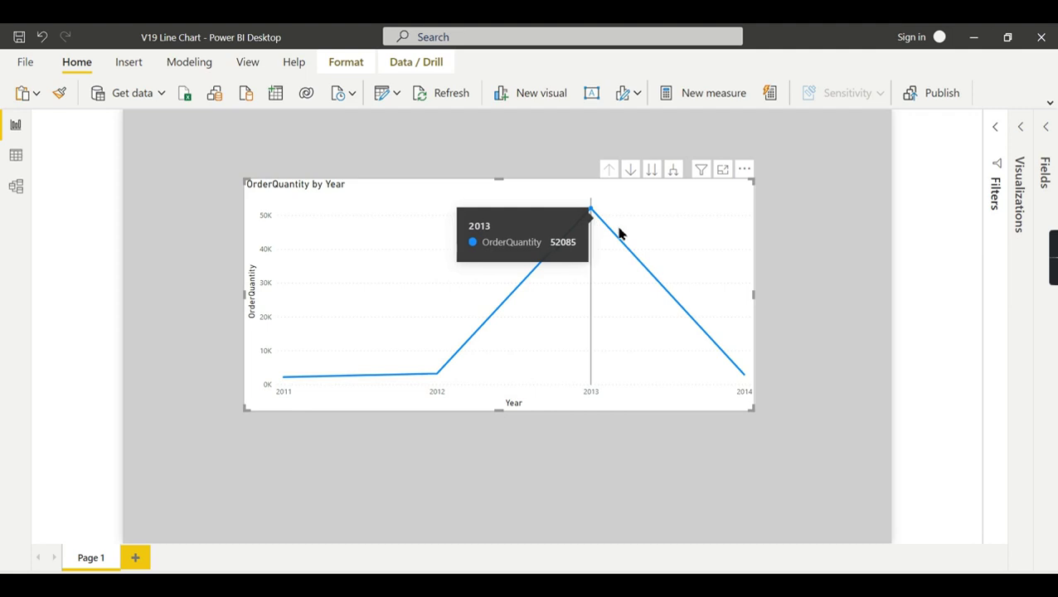
mouse_move(710, 334)
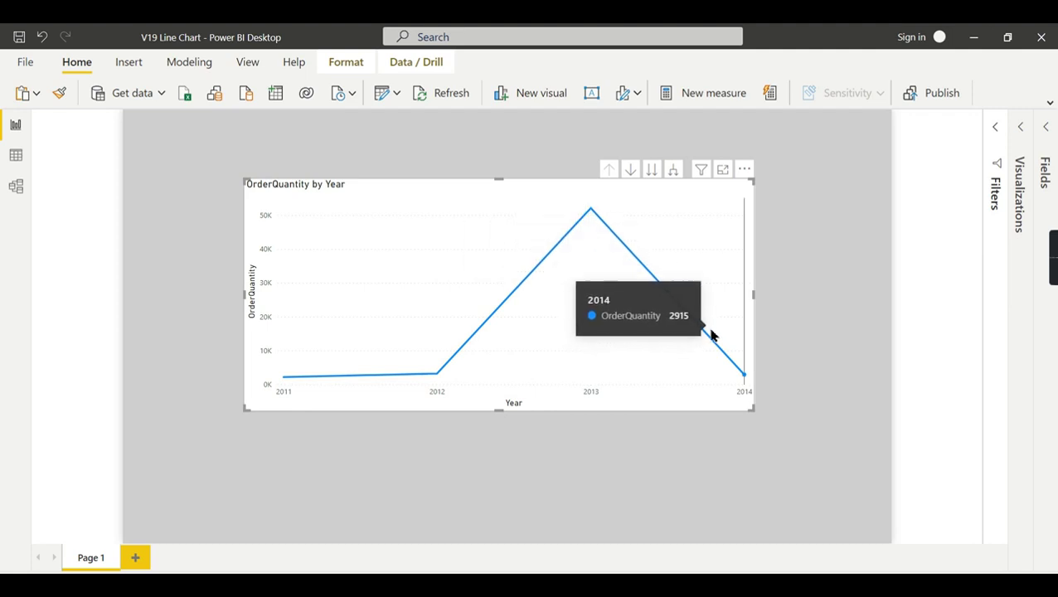
Drill down from the 2013 point into quarters, shift the chart left, and reopen Visualizations.
right_click(592, 214)
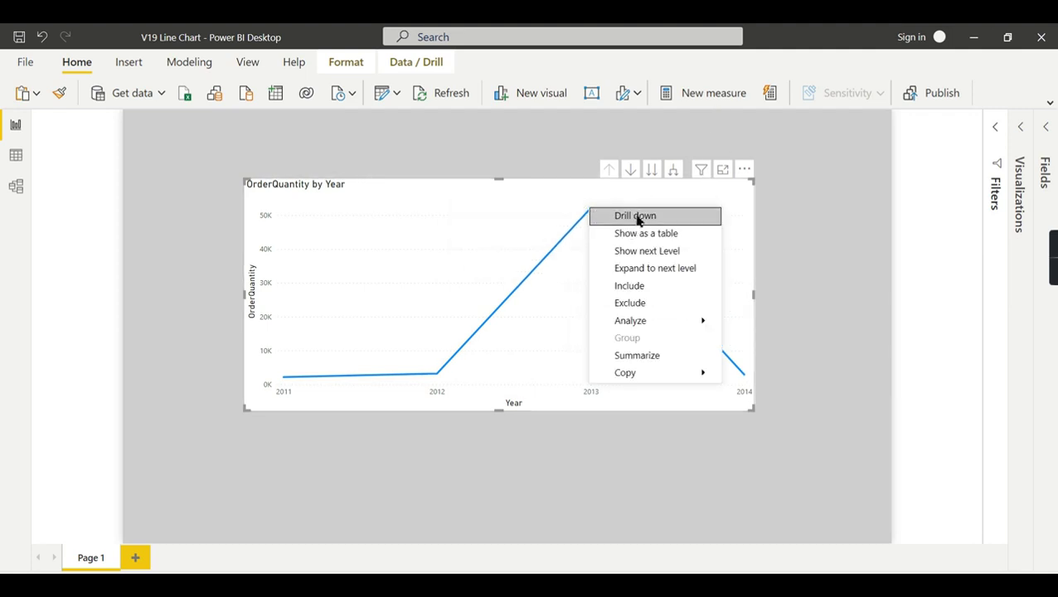
click(637, 216)
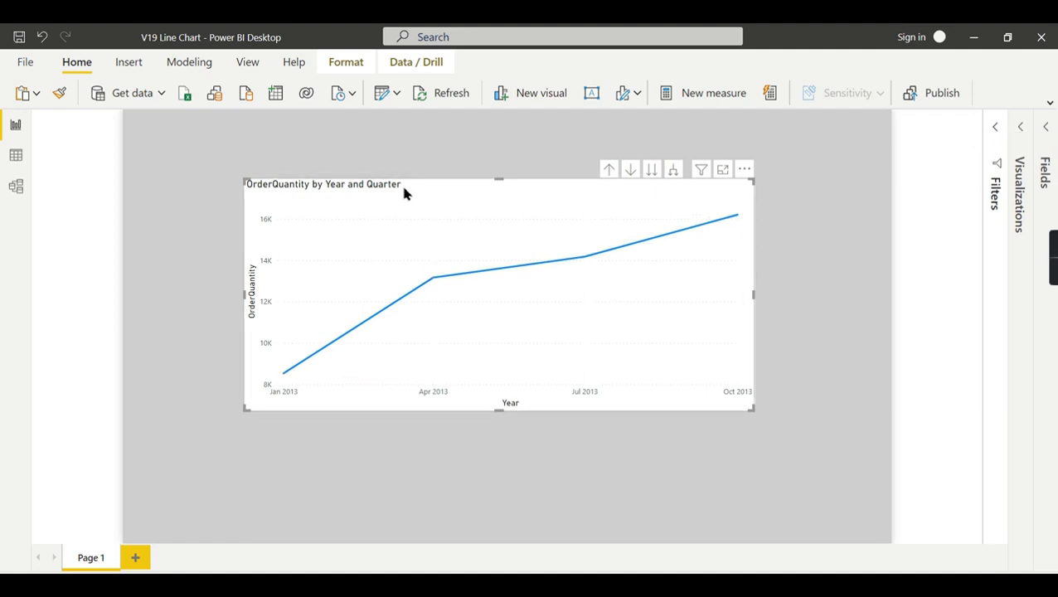
drag(370, 192, 324, 191)
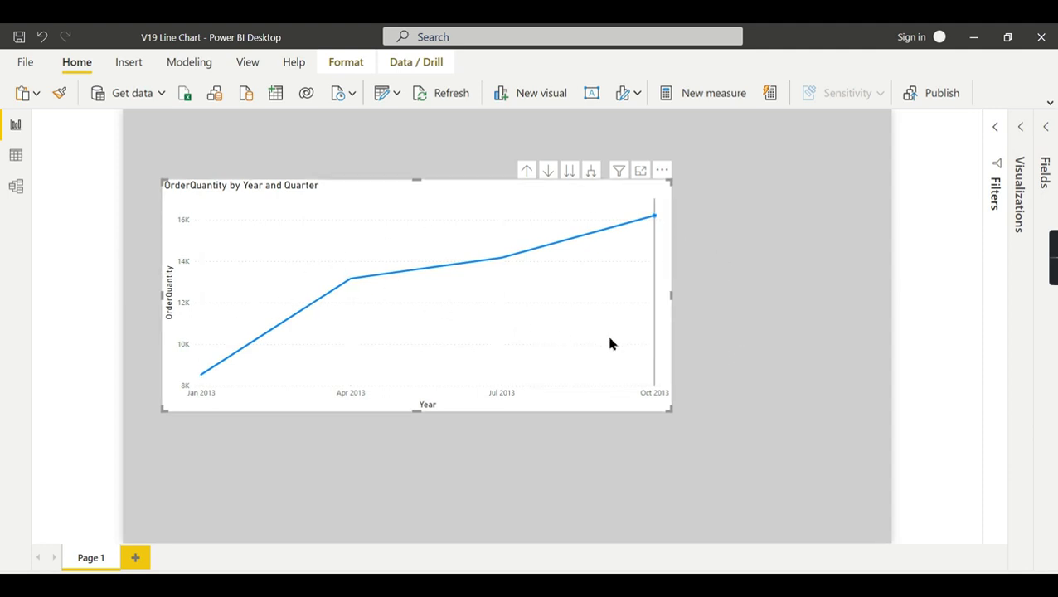
mouse_move(631, 354)
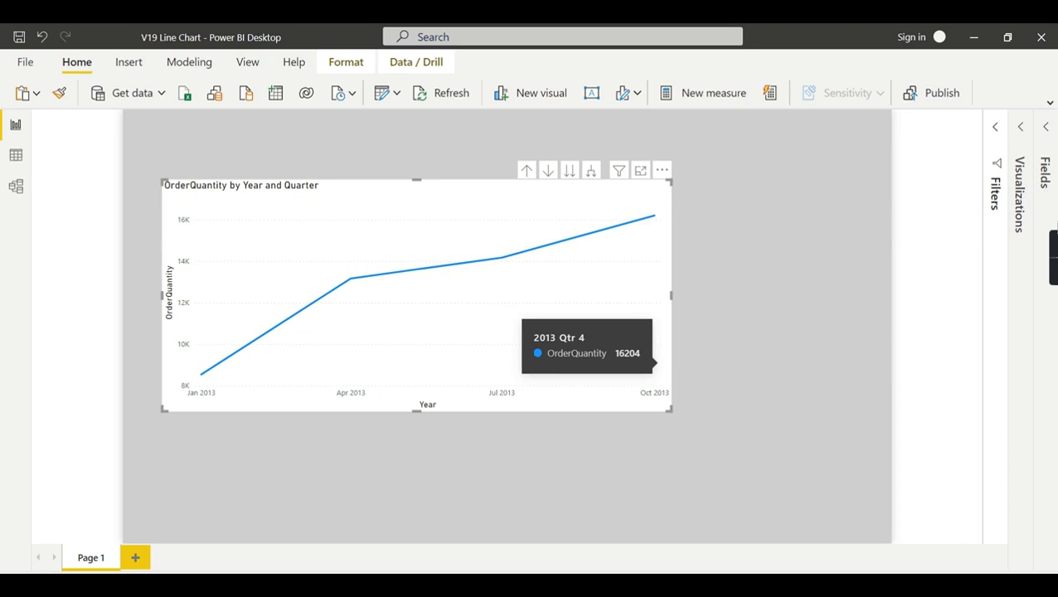
click(1021, 127)
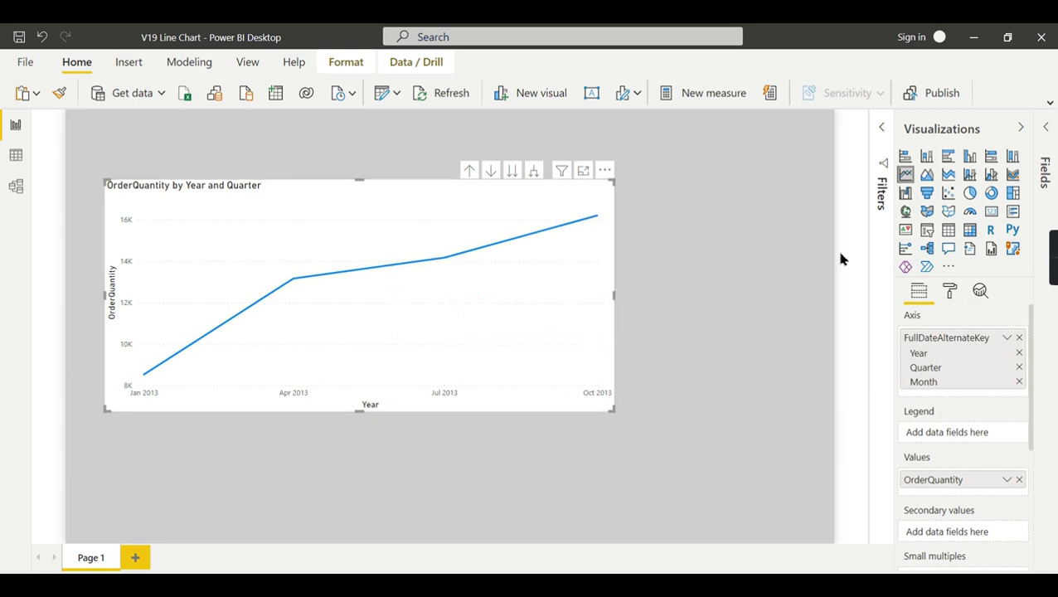
Increase the chart's X axis label text size to 15 pt in the Format settings.
click(1050, 129)
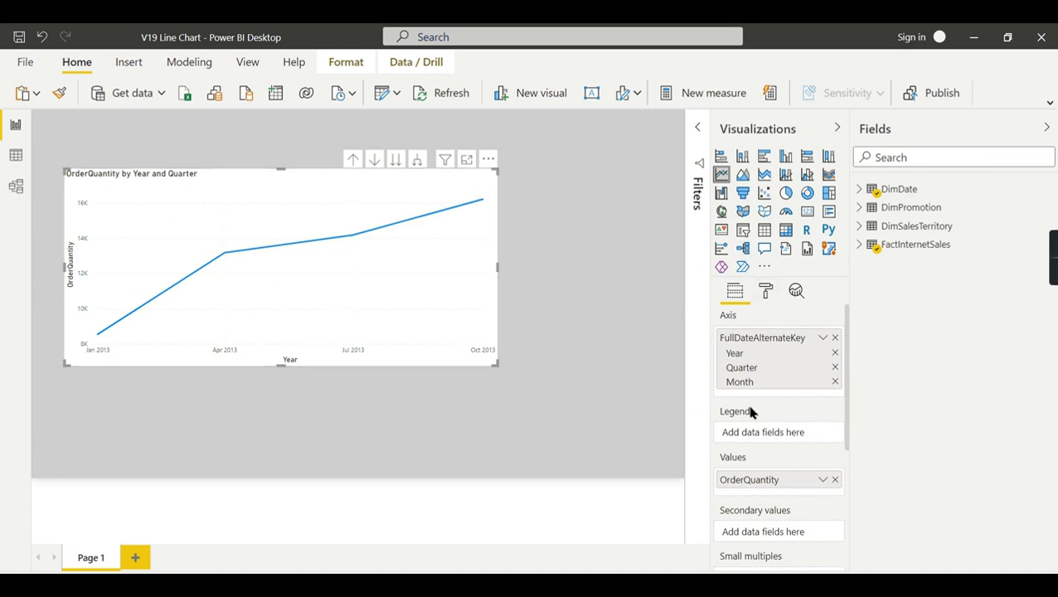
click(764, 297)
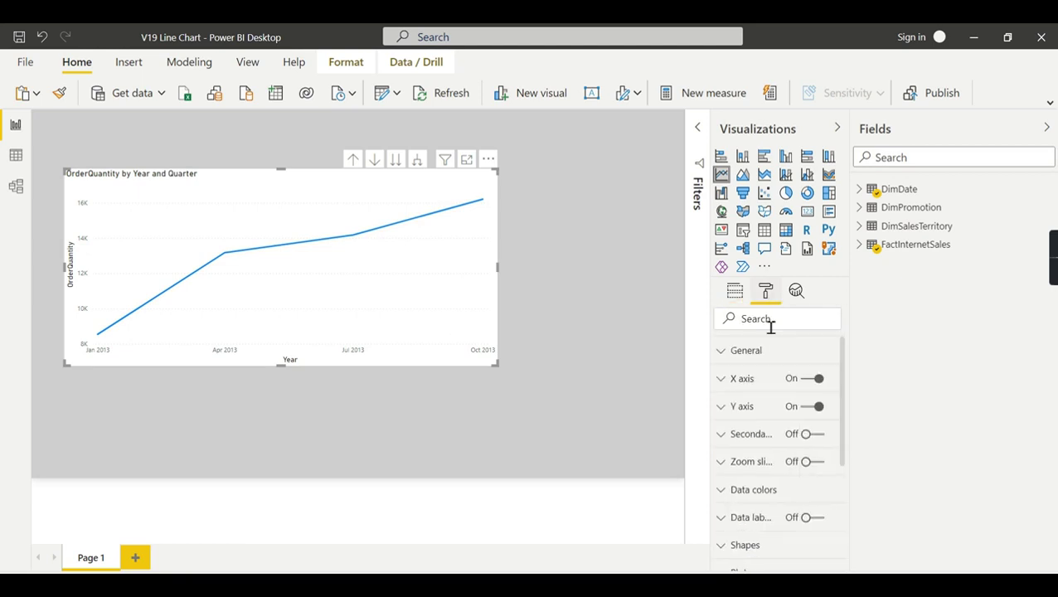
click(755, 380)
scroll(773, 413, down, 10)
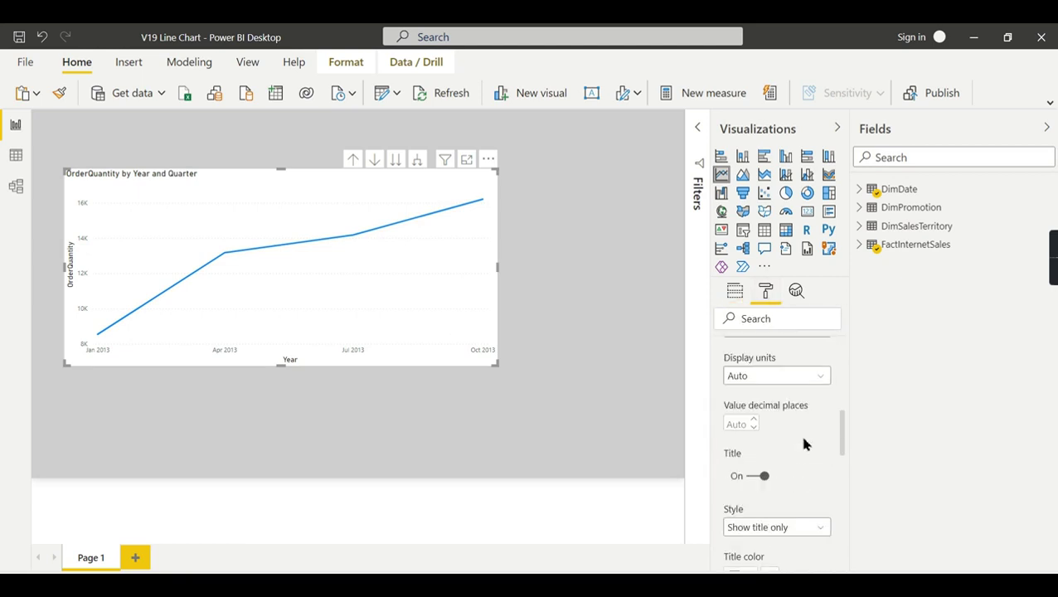
scroll(761, 412, down, 2)
scroll(779, 401, up, 8)
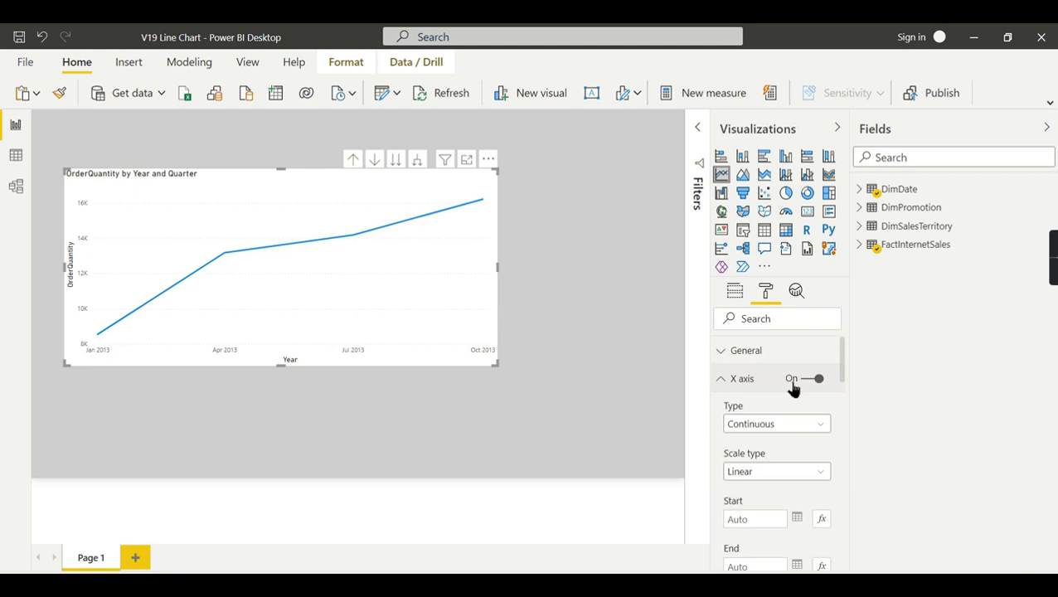
scroll(793, 389, down, 3)
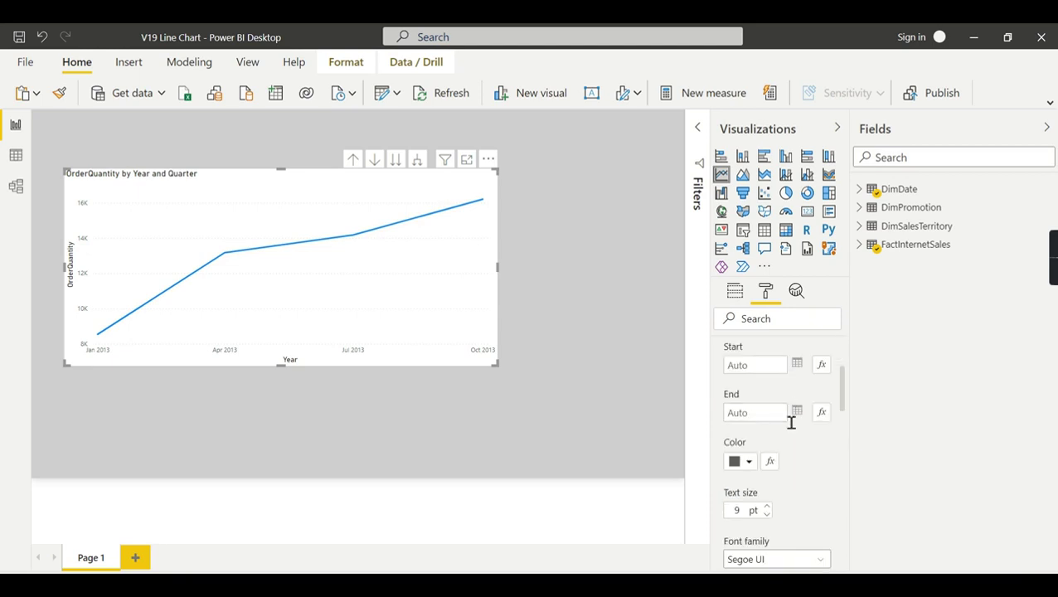
click(766, 507)
click(766, 507)
click(767, 507)
click(767, 506)
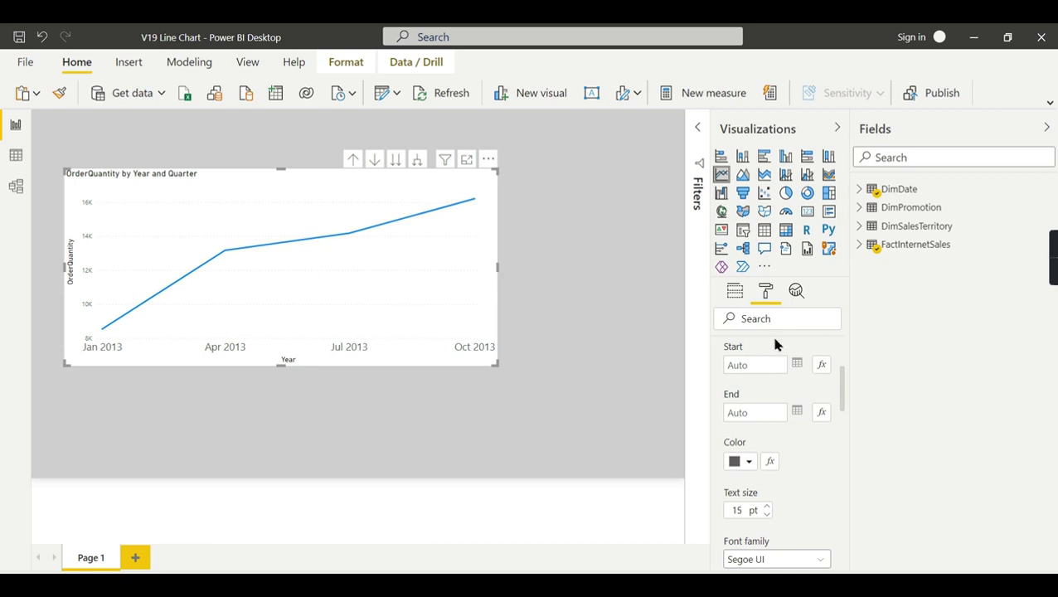
scroll(777, 345, up, 3)
click(746, 383)
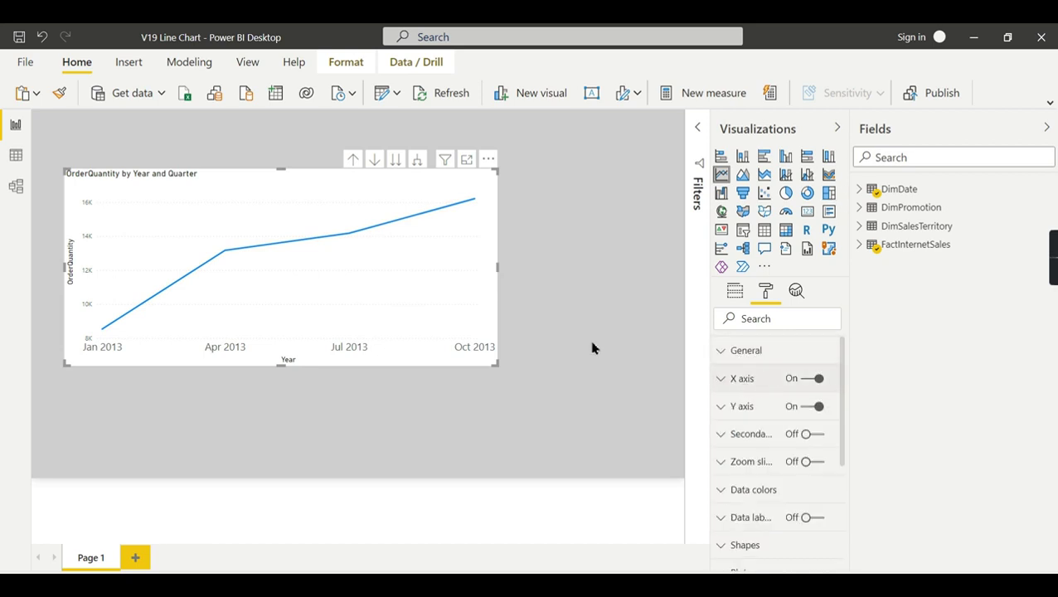
Nudge the line chart slightly to the right.
drag(362, 172, 388, 172)
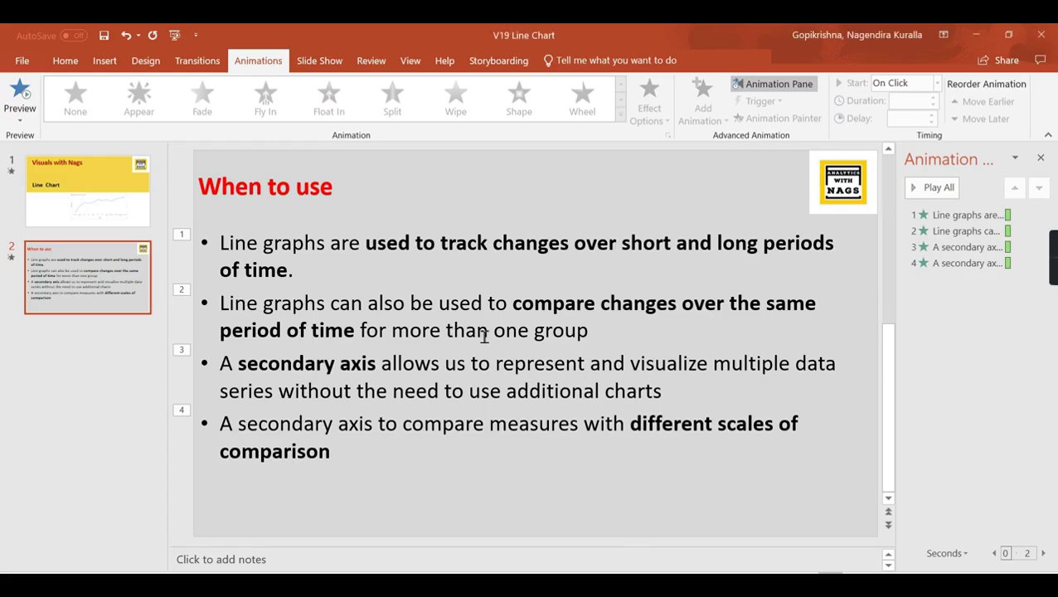
Return to the report and split the chart's lines by DimSalesTerritory SalesTerritoryGroup.
click(975, 34)
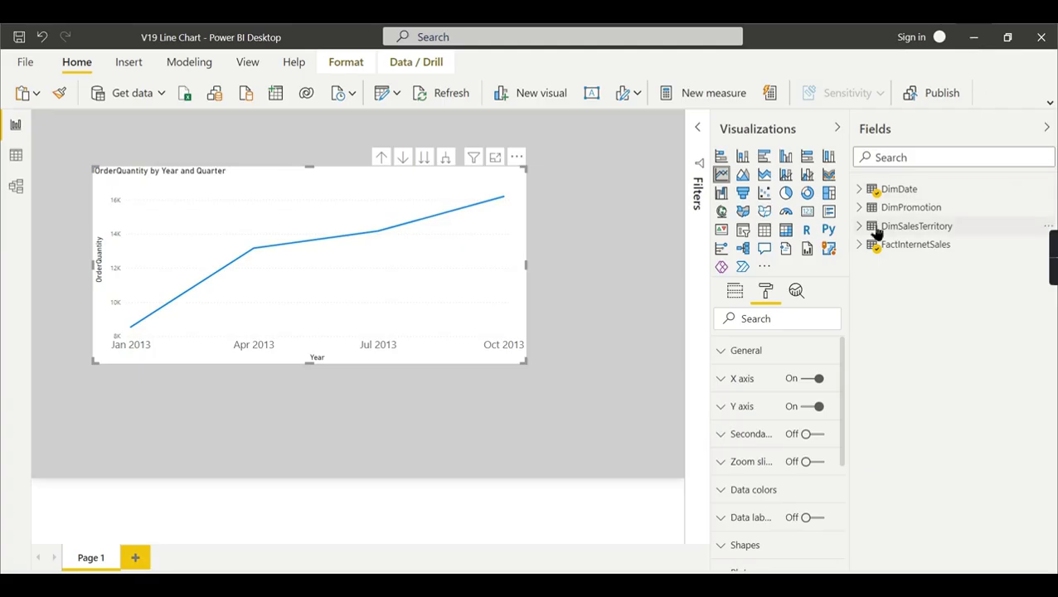
click(734, 292)
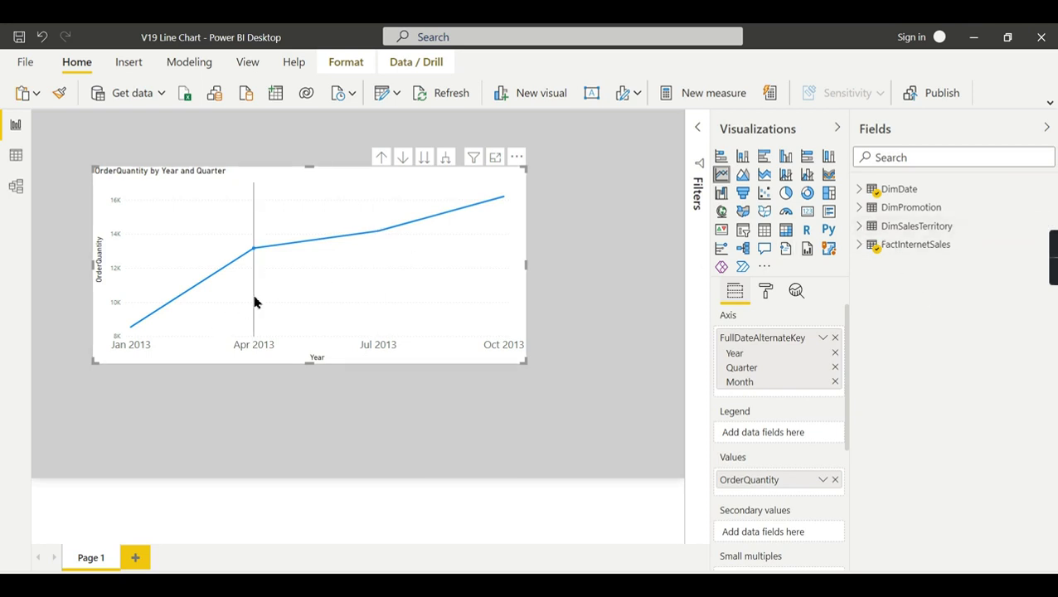
mouse_move(255, 302)
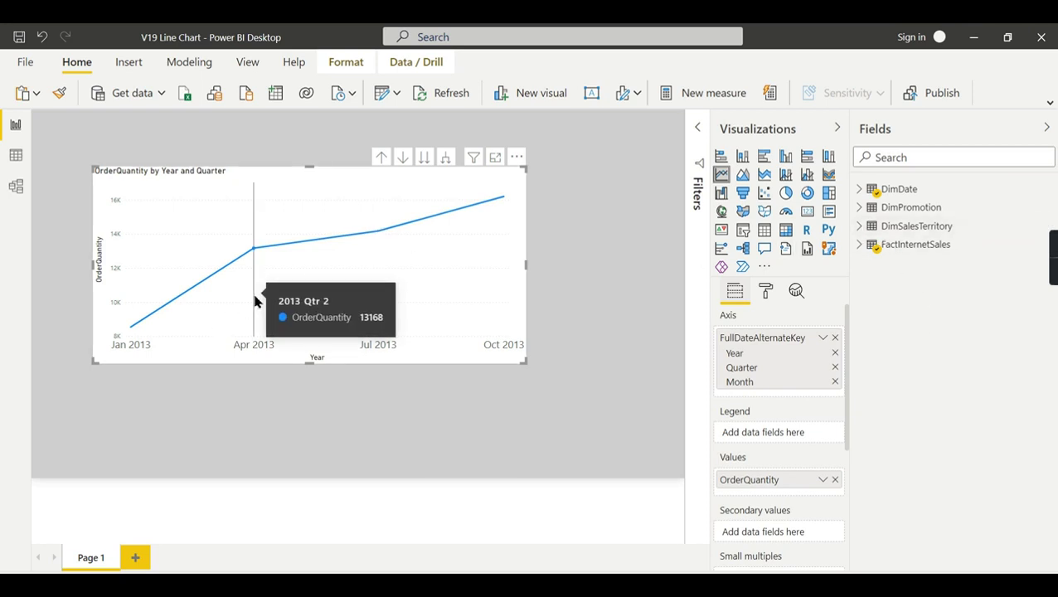
click(871, 226)
click(884, 282)
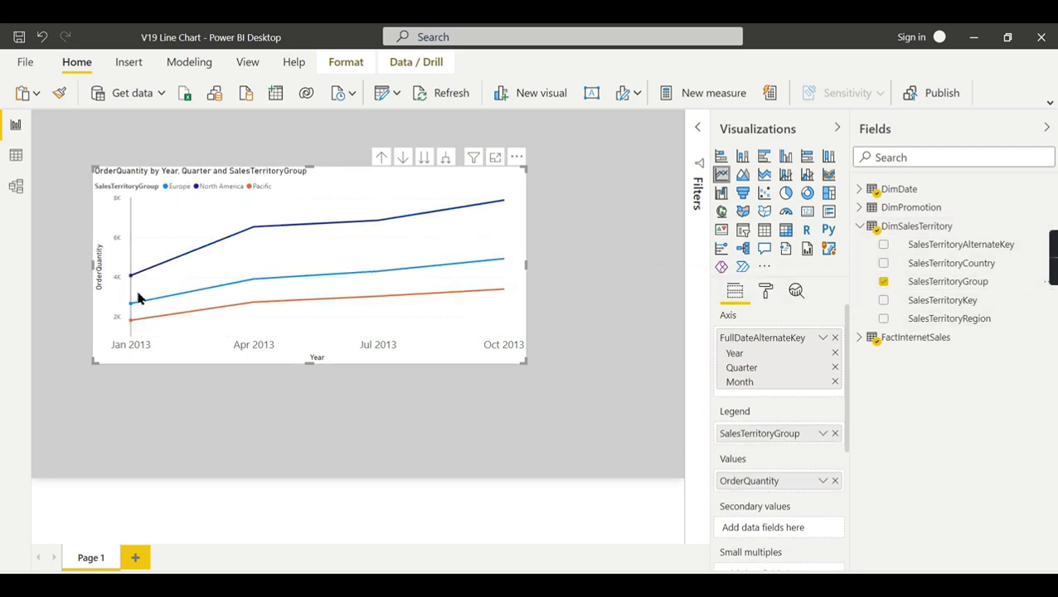
mouse_move(139, 300)
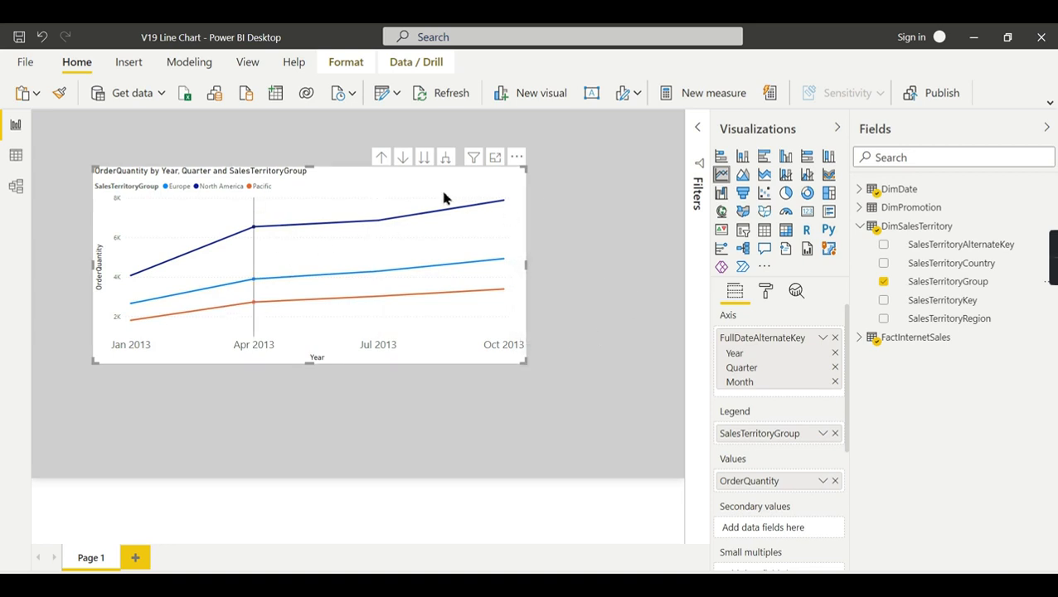
Drill the date axis down to months, enlarge the chart slightly, and list FactInternetSales fields.
click(444, 157)
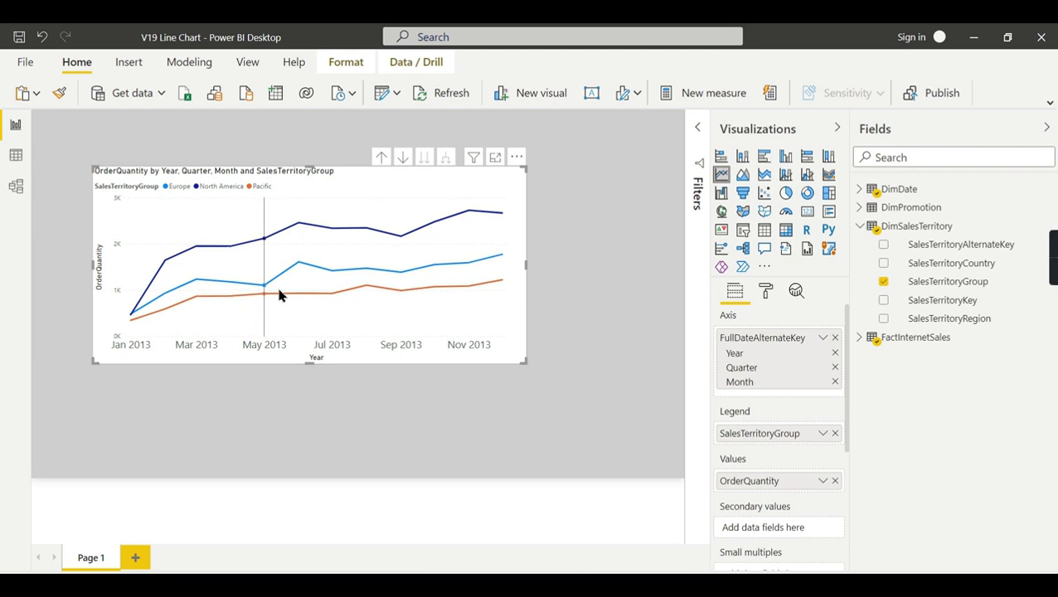
mouse_move(239, 281)
scroll(845, 370, down, 2)
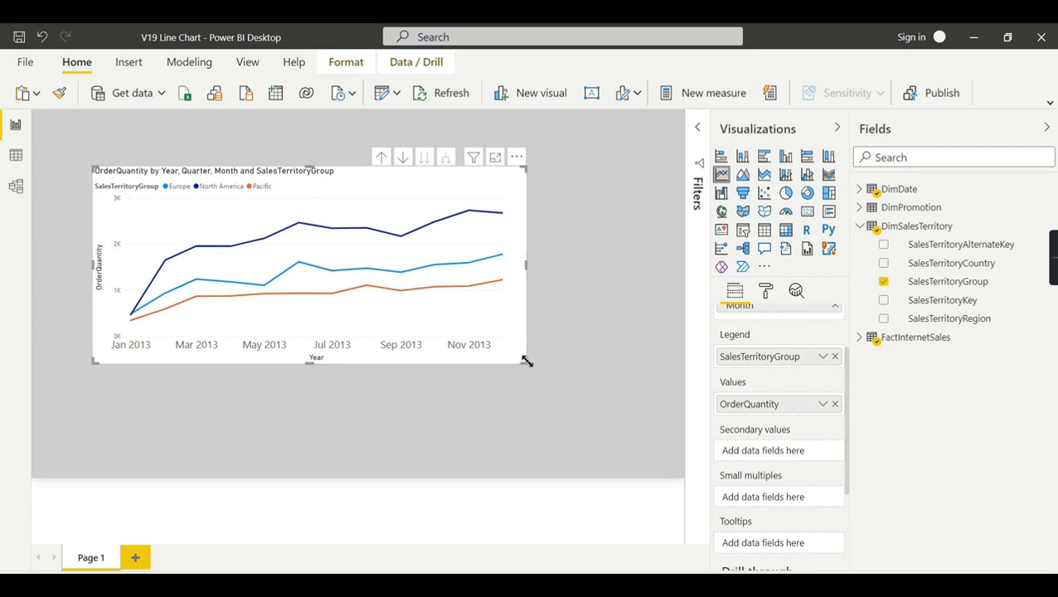
drag(530, 361, 547, 367)
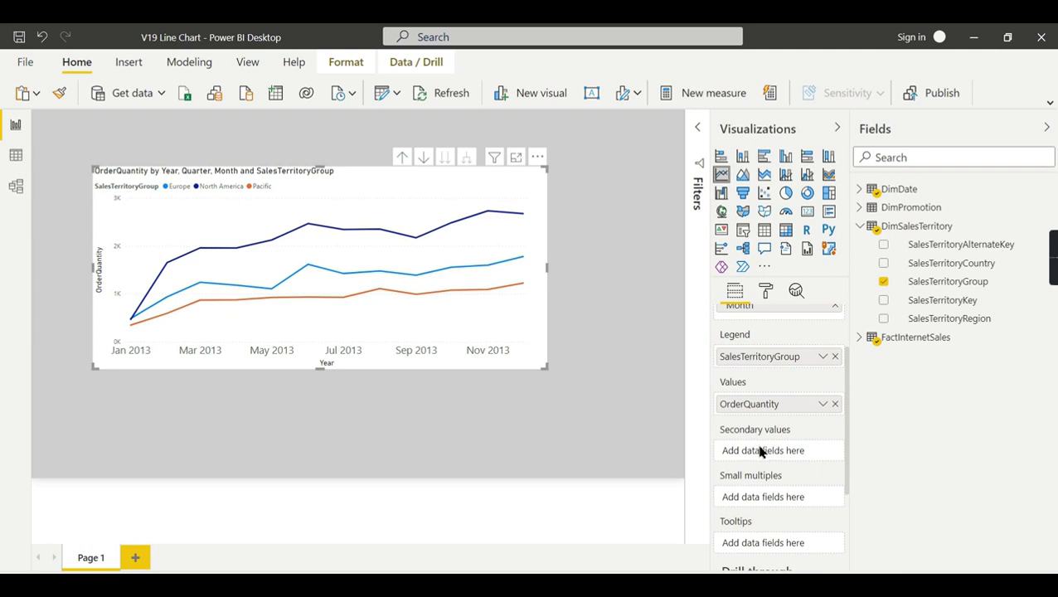
click(859, 338)
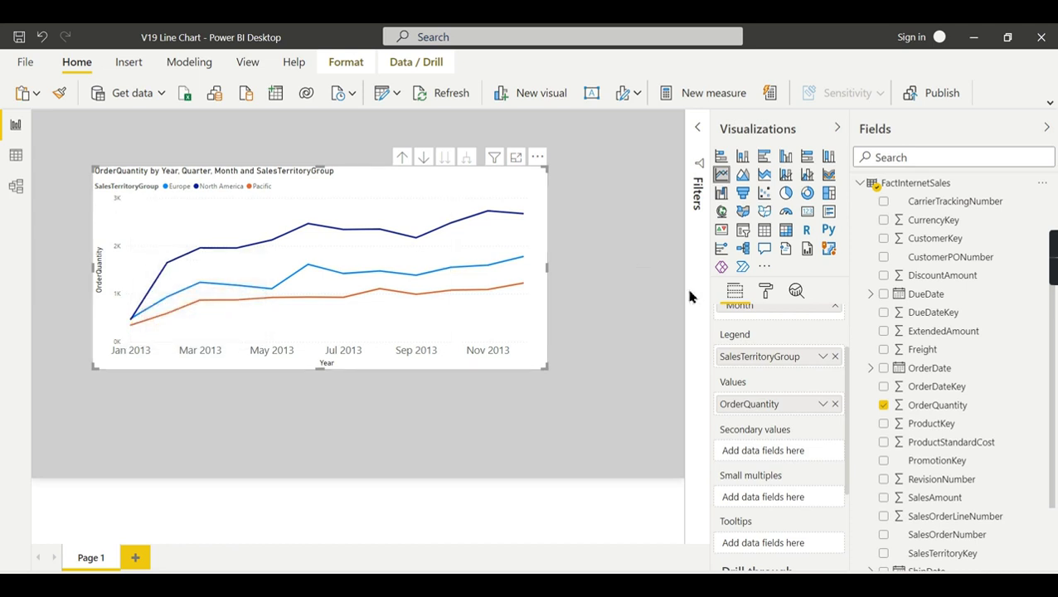
Raise the Y axis label text size to 14 pt in the Format settings.
click(763, 292)
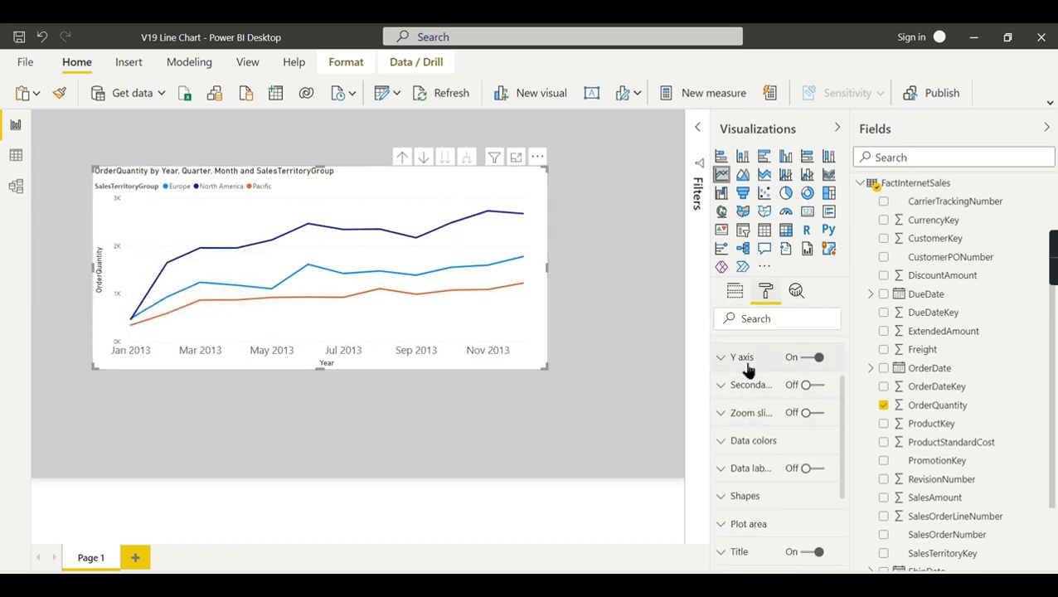
click(803, 354)
scroll(785, 431, down, 3)
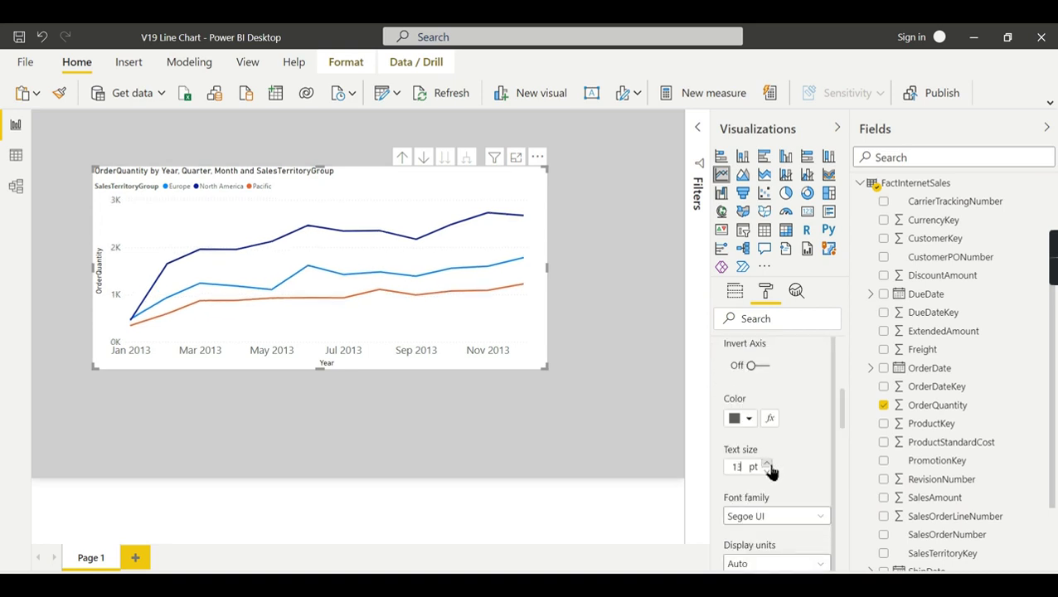
click(768, 463)
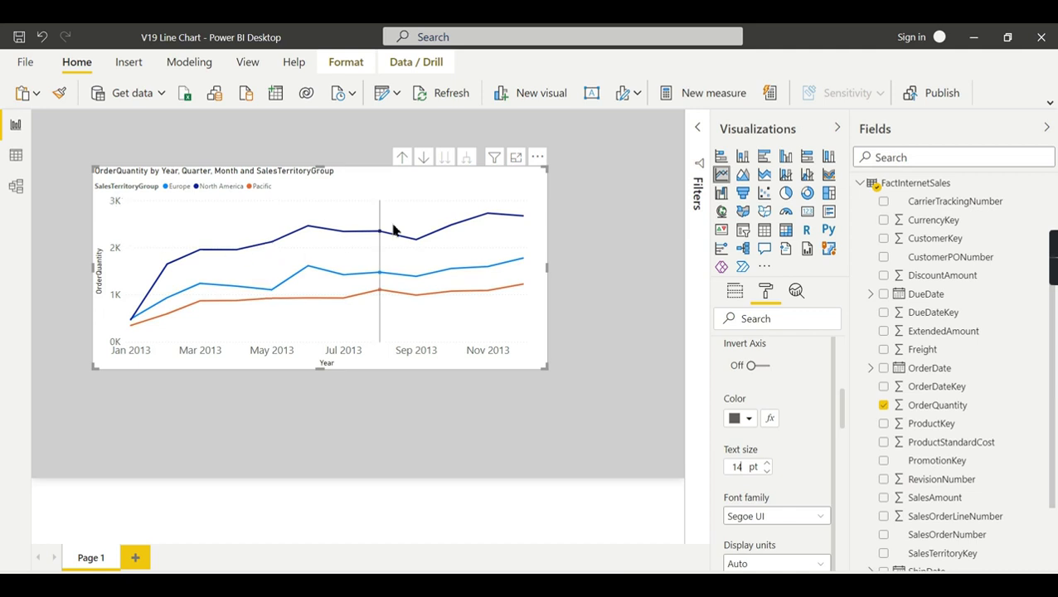
scroll(731, 368, up, 5)
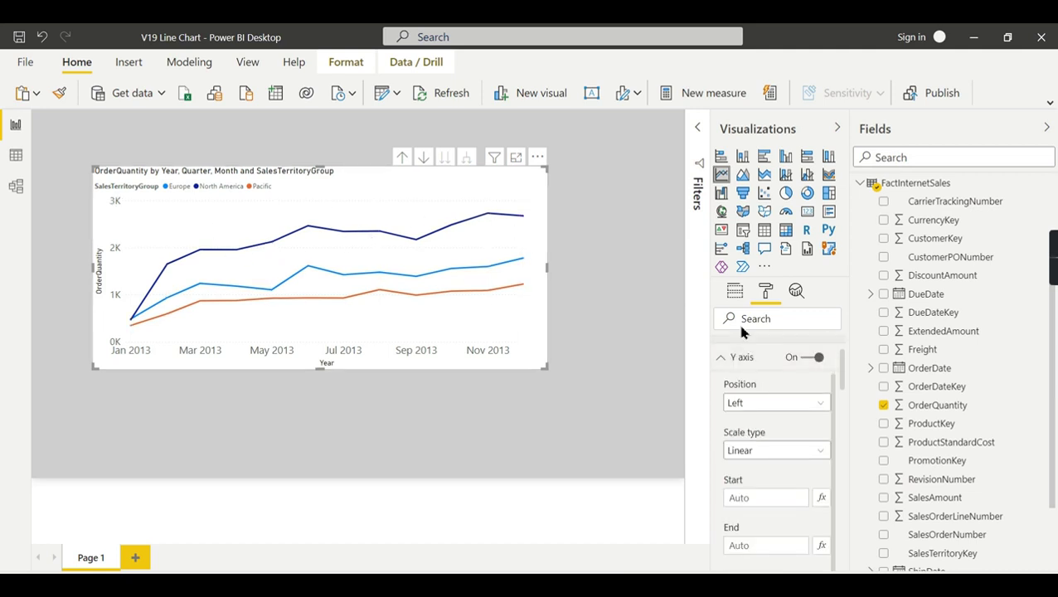
click(737, 362)
scroll(991, 463, down, 3)
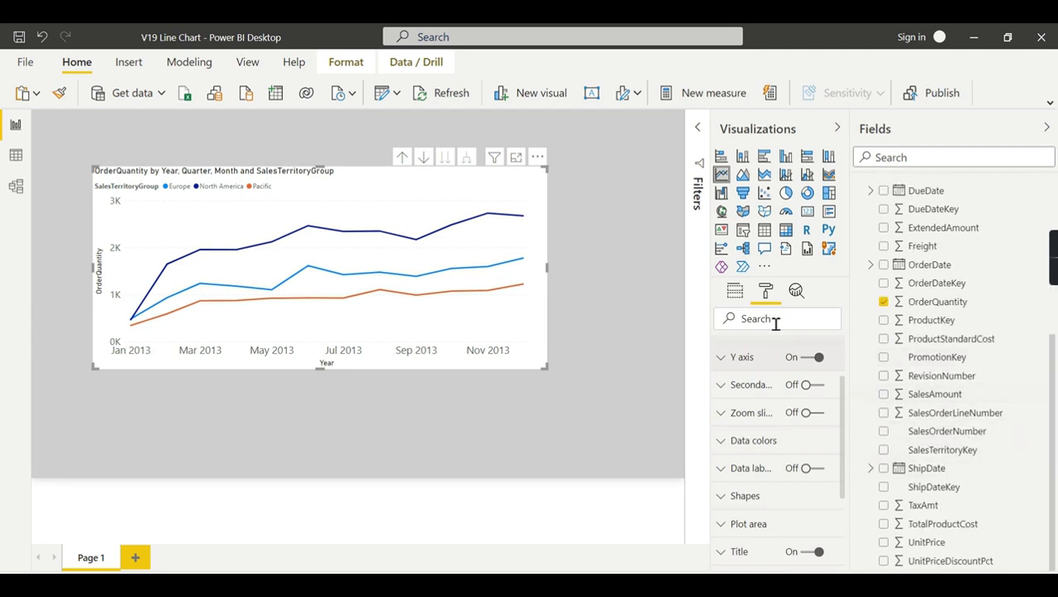
Remove SalesTerritoryGroup from the legend and place SalesAmount in the Secondary values well.
click(736, 294)
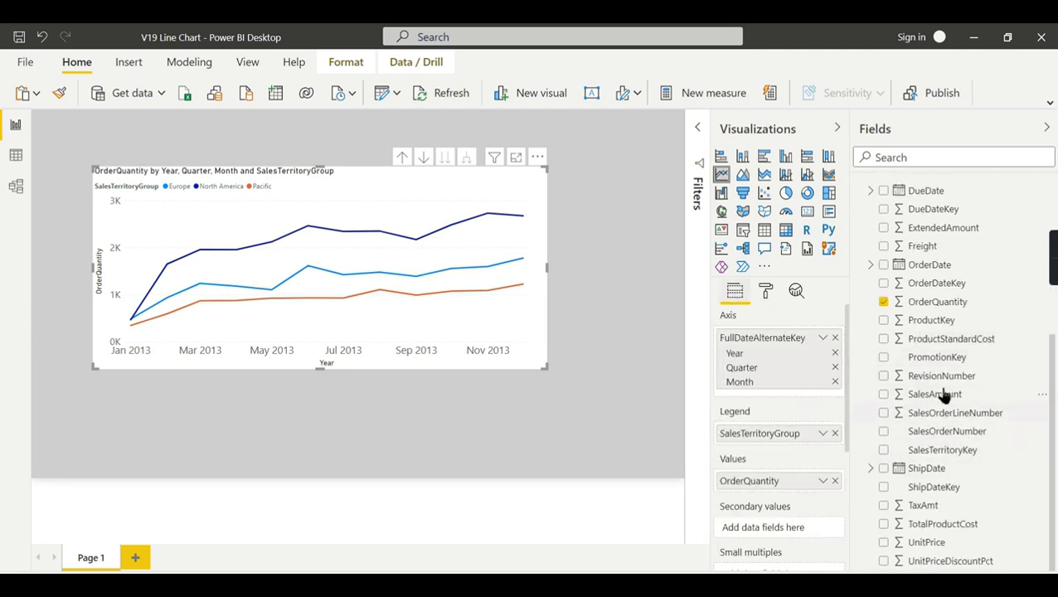
drag(944, 396, 763, 531)
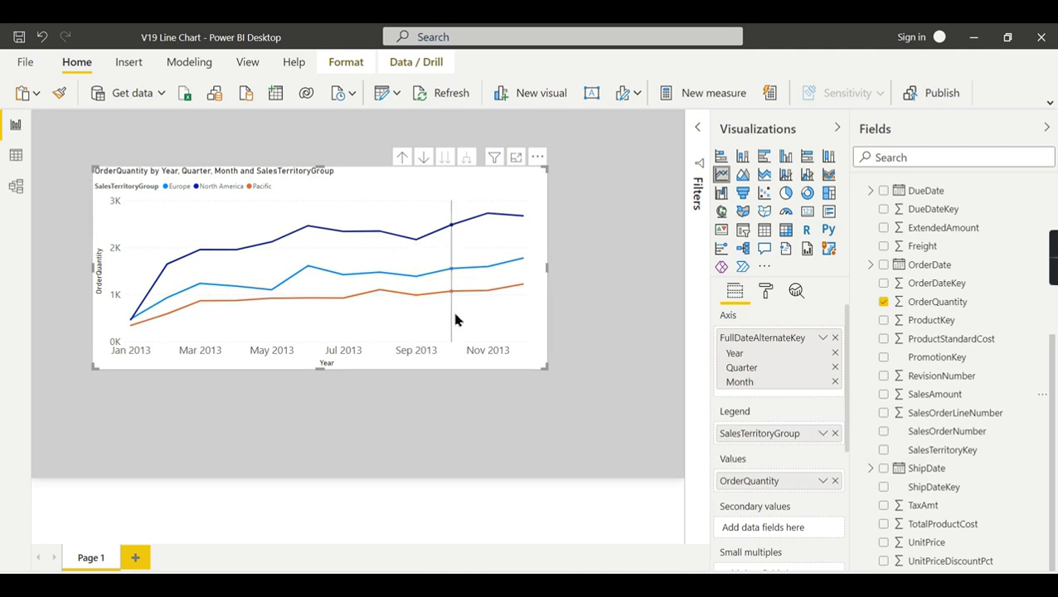
click(835, 433)
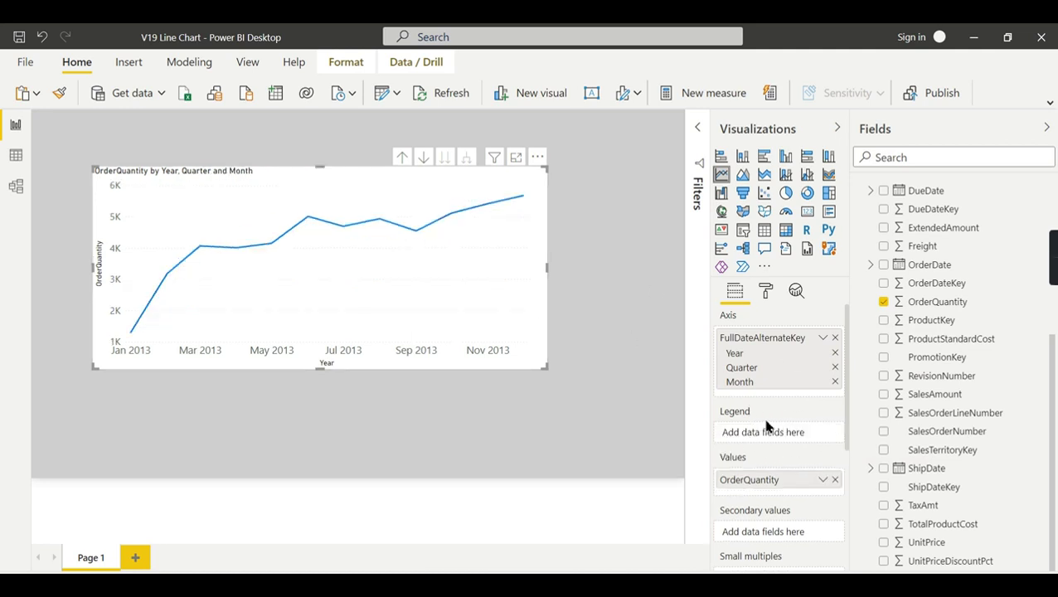
drag(923, 395, 767, 539)
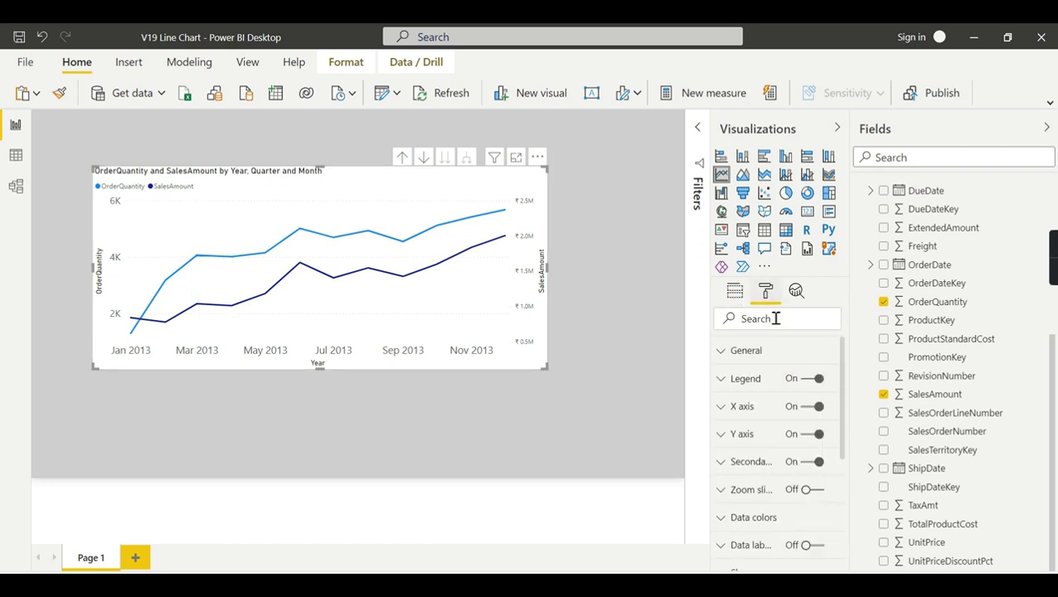
Raise the secondary axis label text size to 14 pt.
click(774, 465)
click(767, 465)
click(767, 465)
click(767, 465)
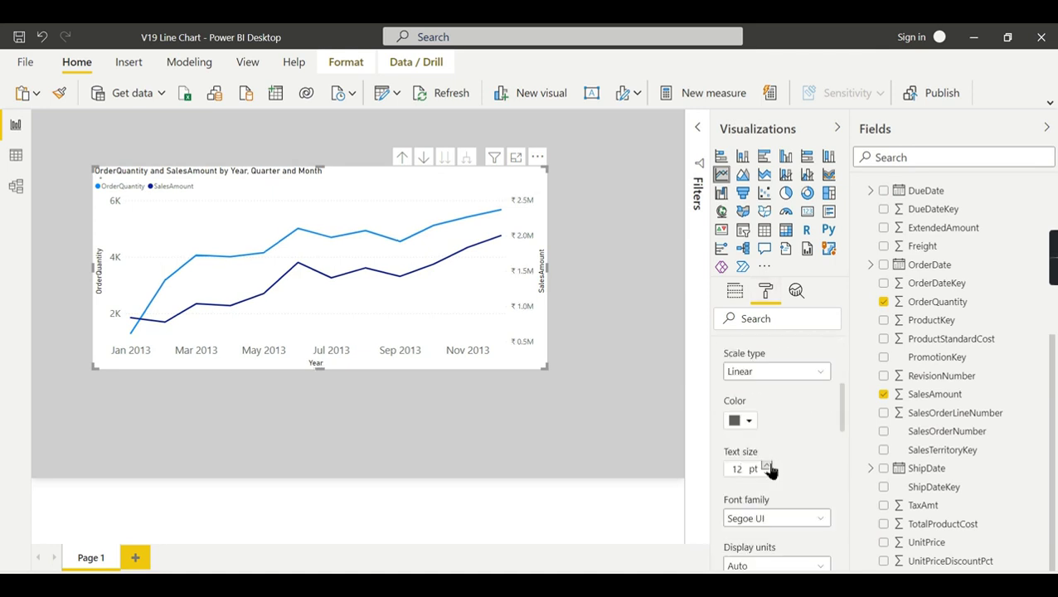
click(767, 465)
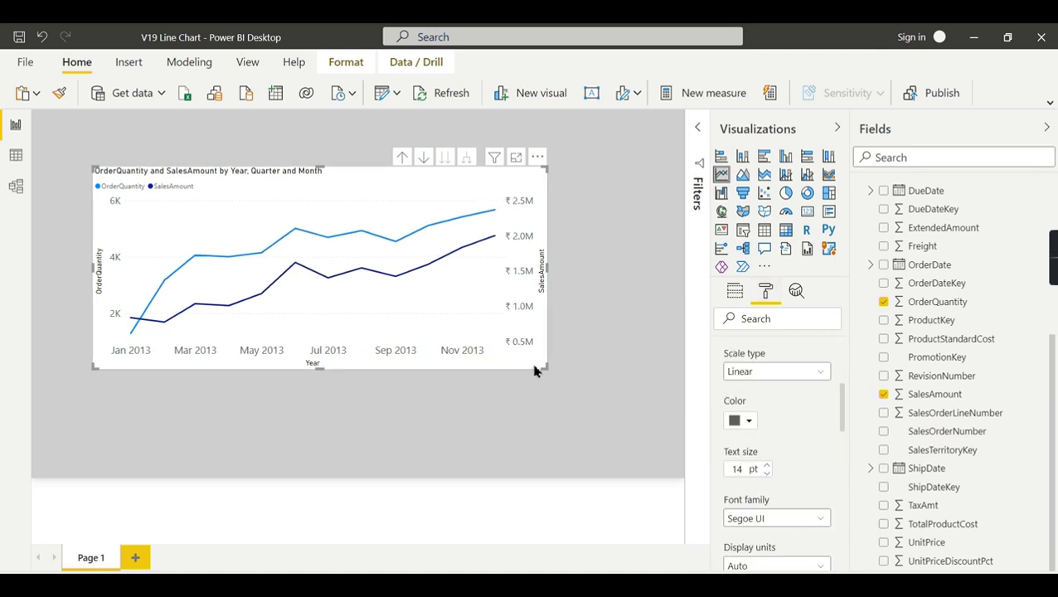
Resize the dual-axis chart and move it to the page's top-left corner.
drag(546, 369, 595, 386)
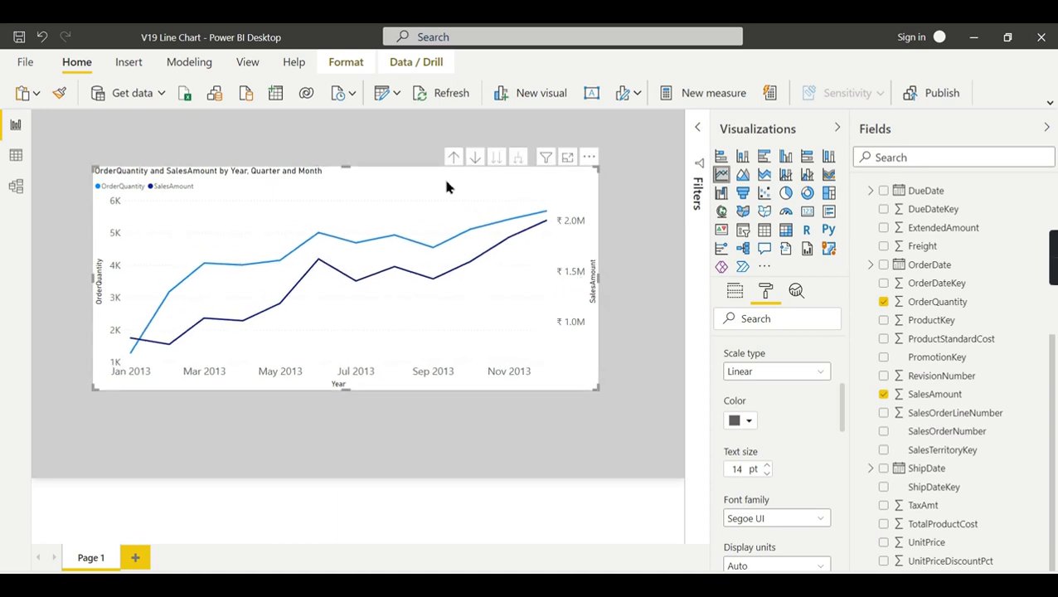
drag(437, 176, 399, 119)
drag(557, 330, 540, 263)
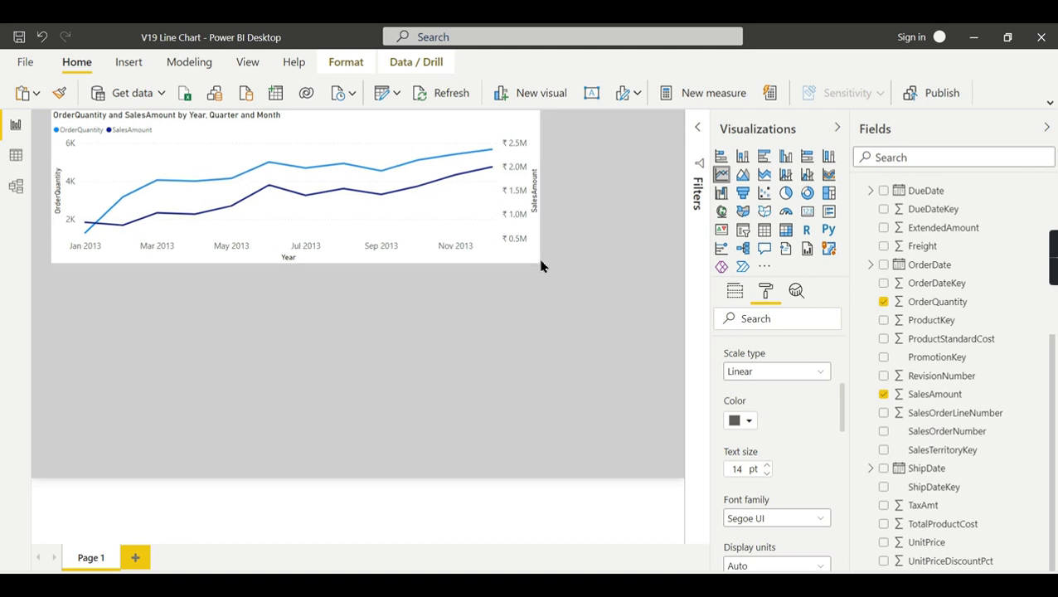
Duplicate the dual-axis line chart and place the copy below the original.
key(ctrl+c)
key(ctrl+v)
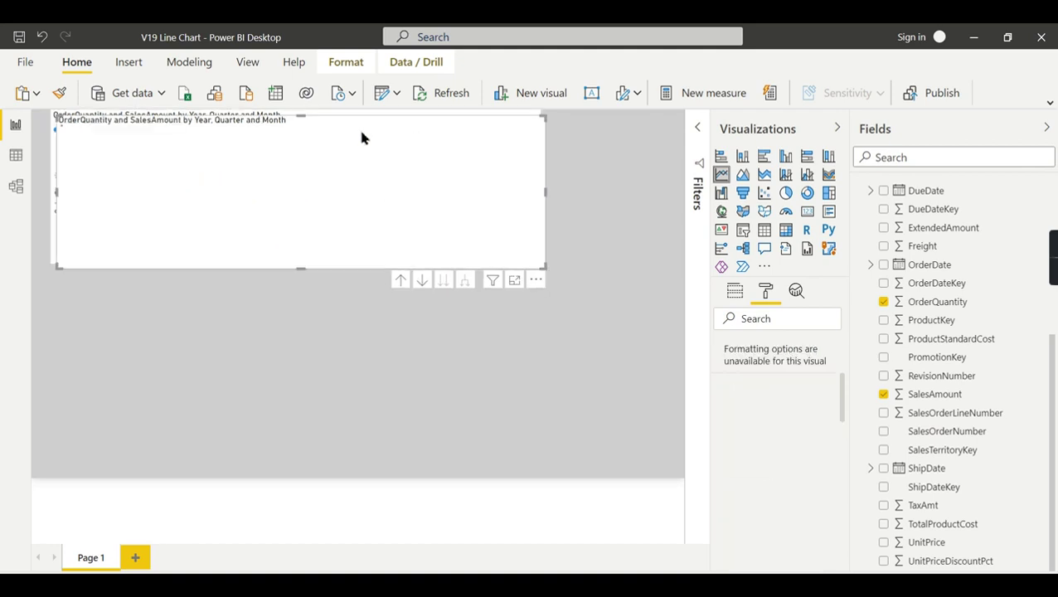
drag(361, 134, 356, 317)
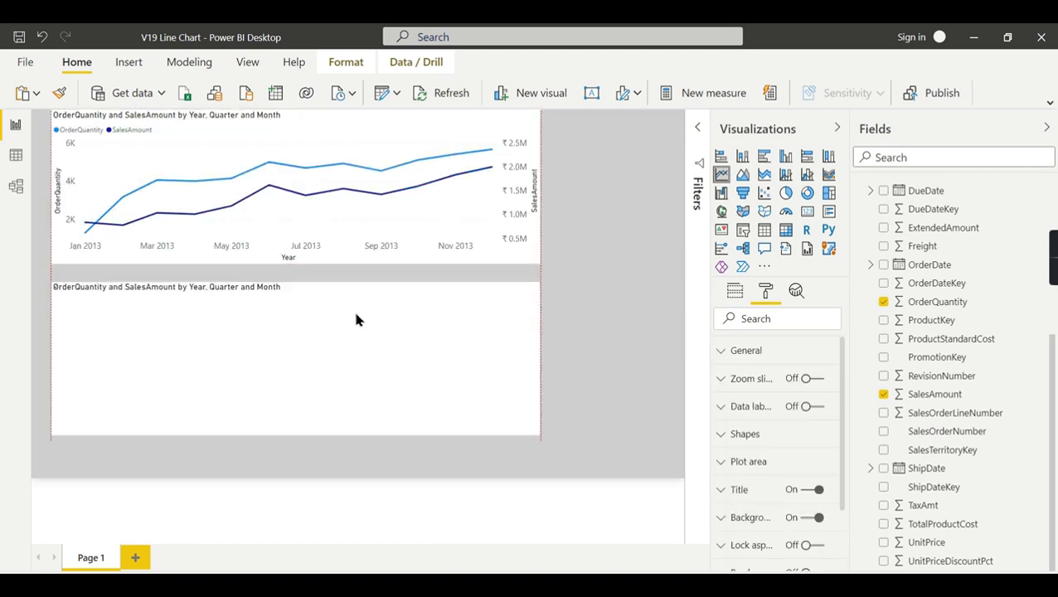
Change the duplicate to a clustered bar chart, then to a clustered column chart.
click(764, 157)
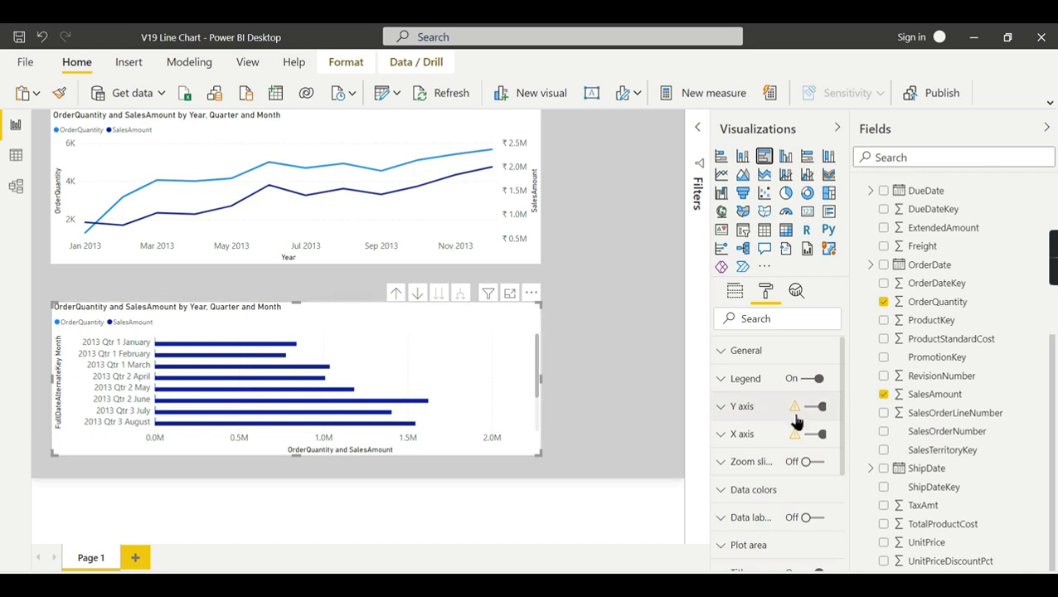
click(734, 292)
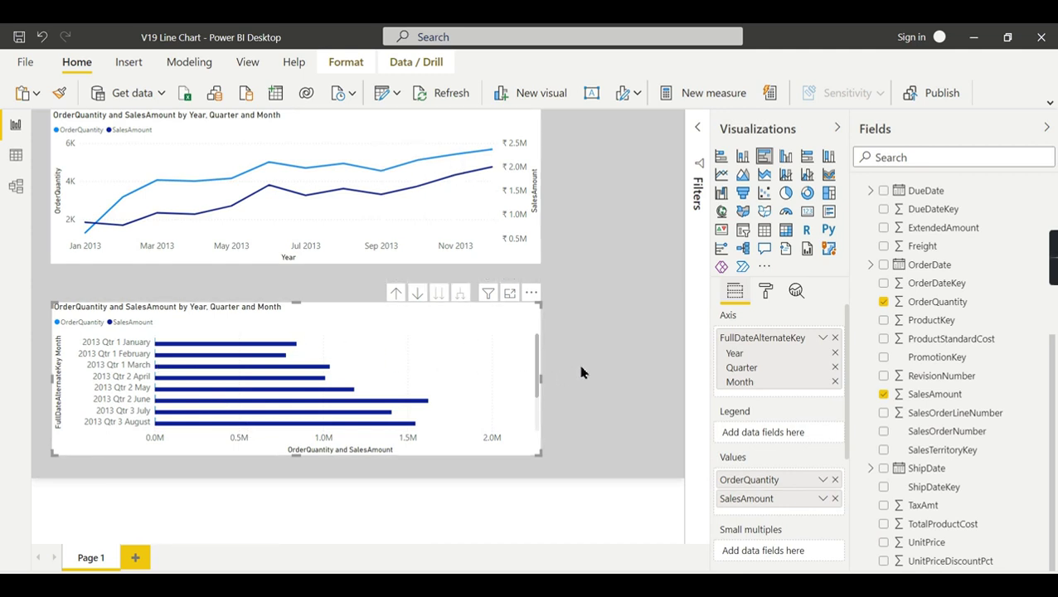
click(785, 156)
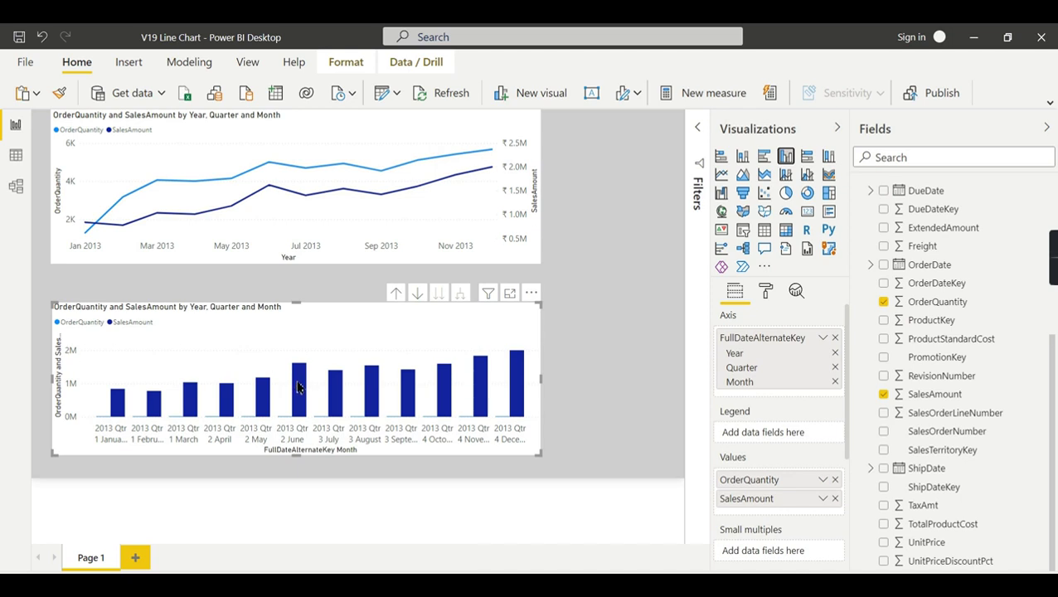
mouse_move(298, 387)
mouse_move(450, 405)
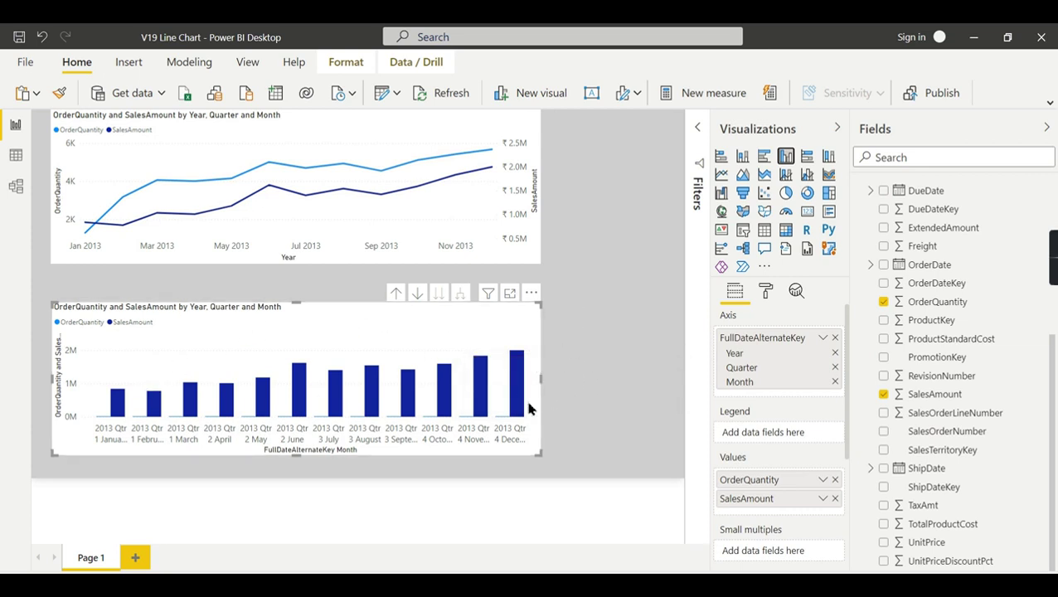
Delete the bottom column chart and move the line chart toward the page centre.
click(372, 123)
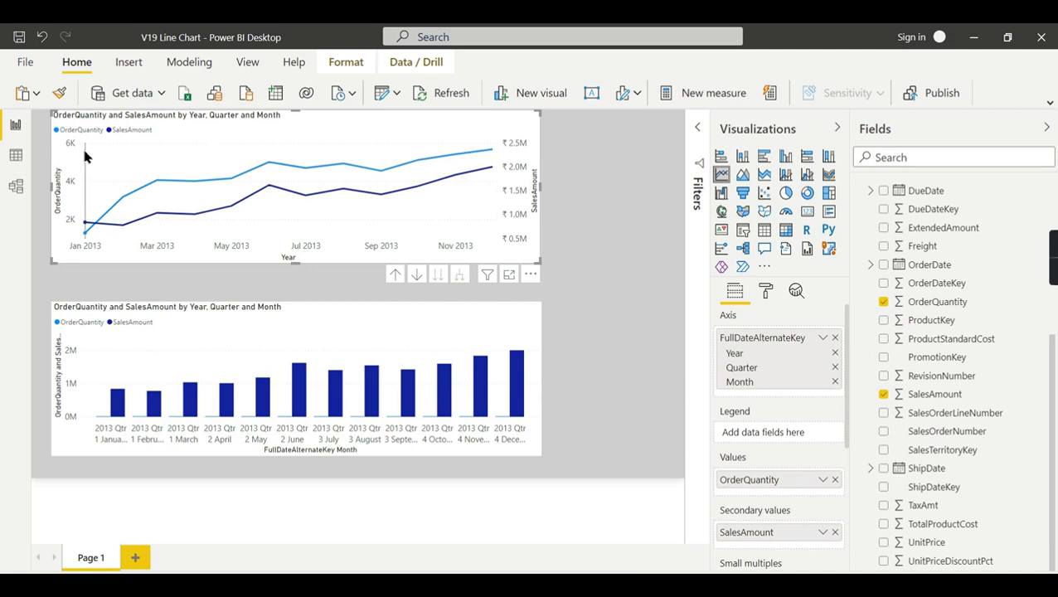
mouse_move(95, 158)
click(462, 323)
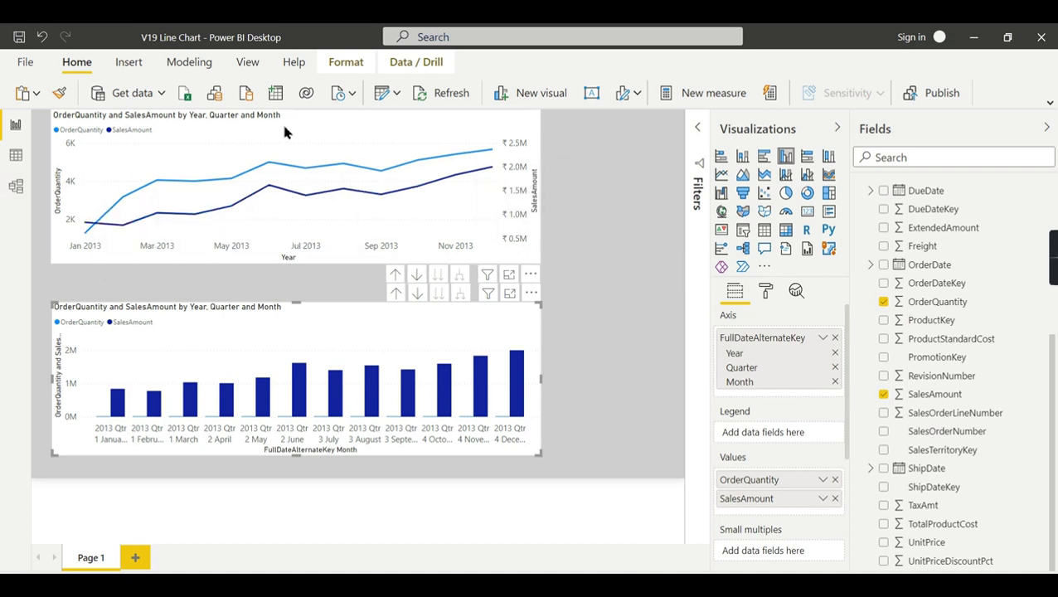
click(342, 126)
click(464, 311)
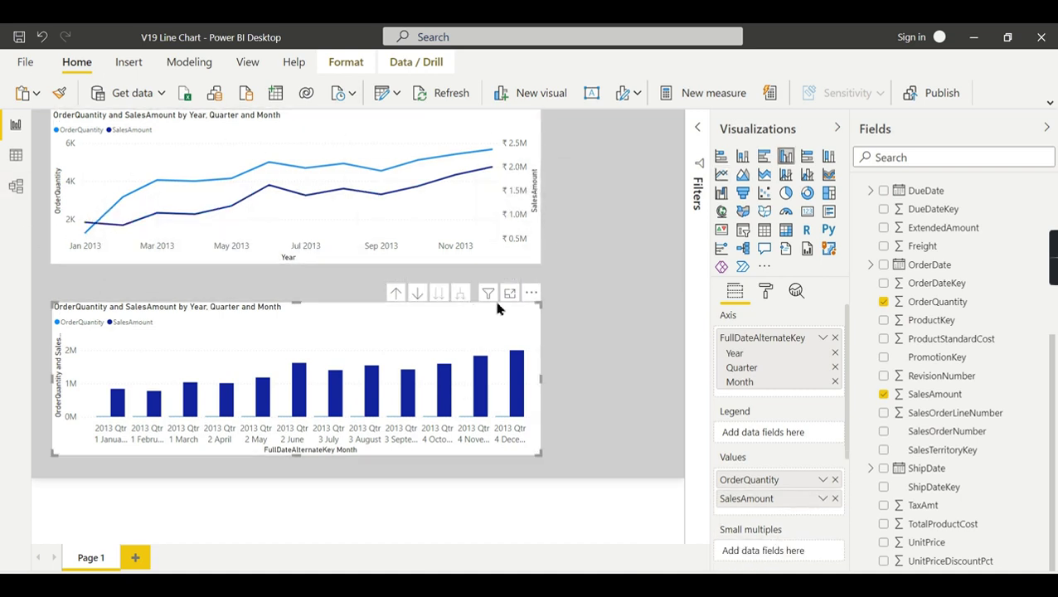
key(Delete)
drag(423, 126, 442, 161)
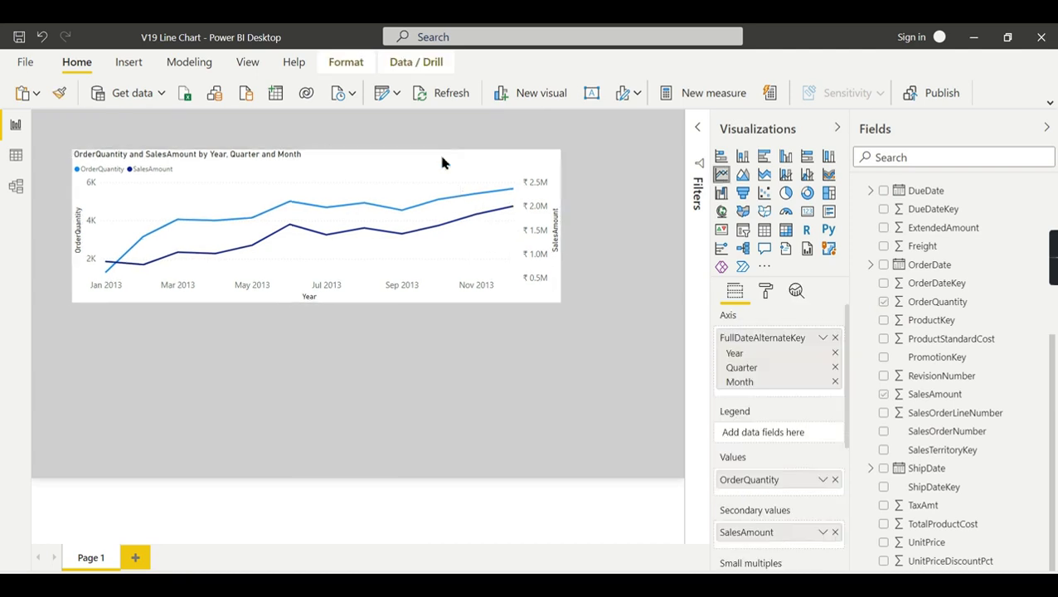
Set the line chart's X axis type to Categorical.
click(768, 298)
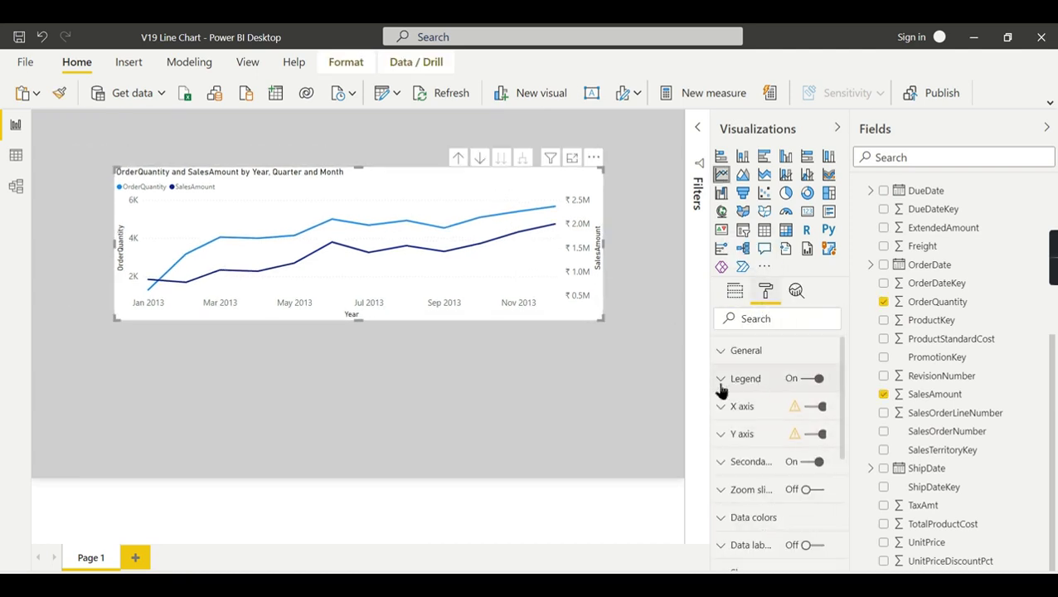
click(788, 419)
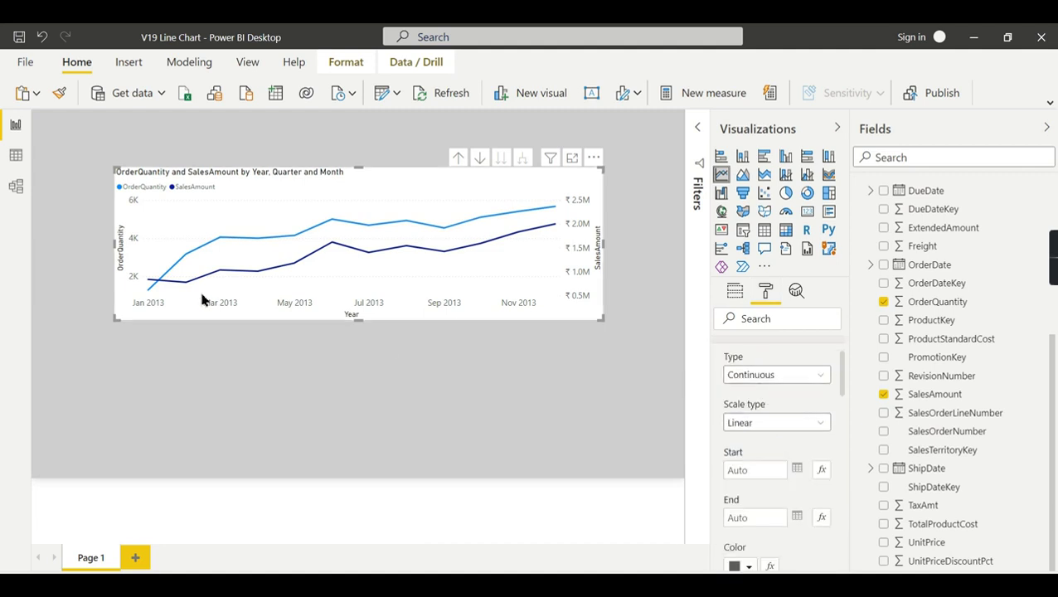
click(763, 377)
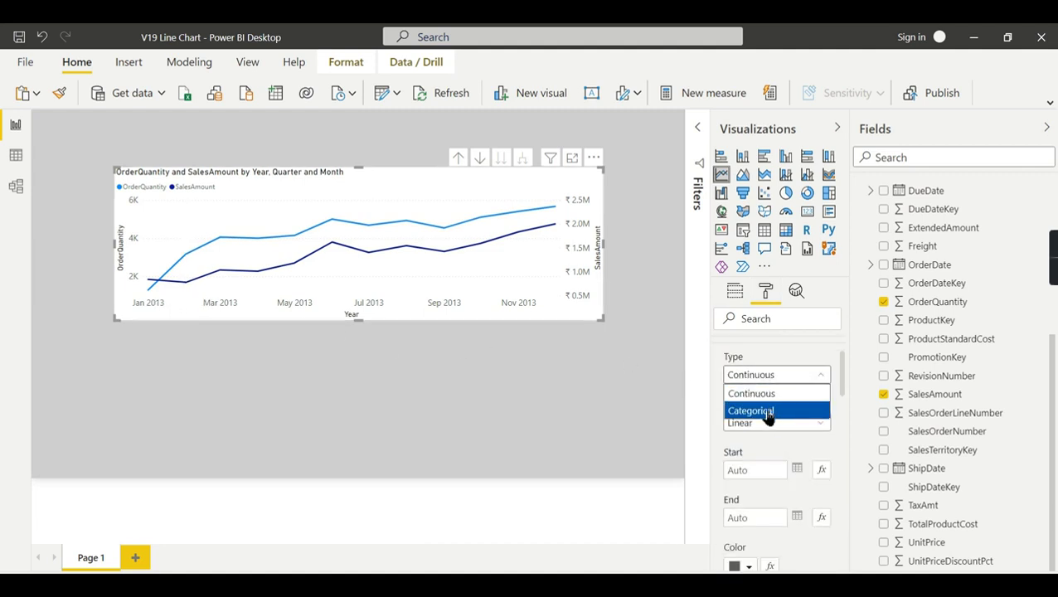
click(768, 411)
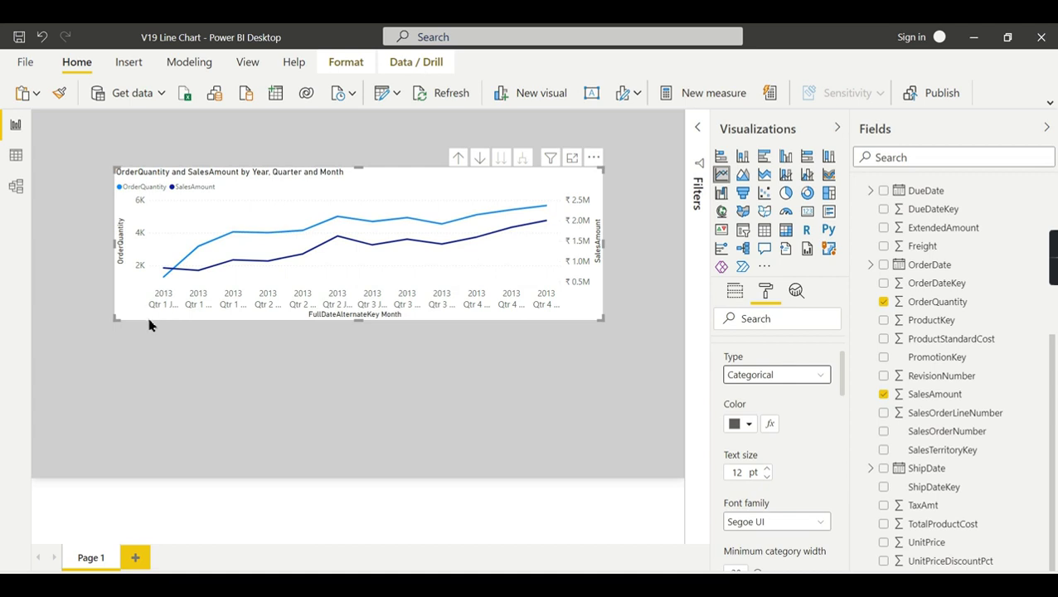
Enlarge the chart and turn Concatenate labels off to show the Year–Quarter–Month hierarchy.
drag(116, 319, 113, 353)
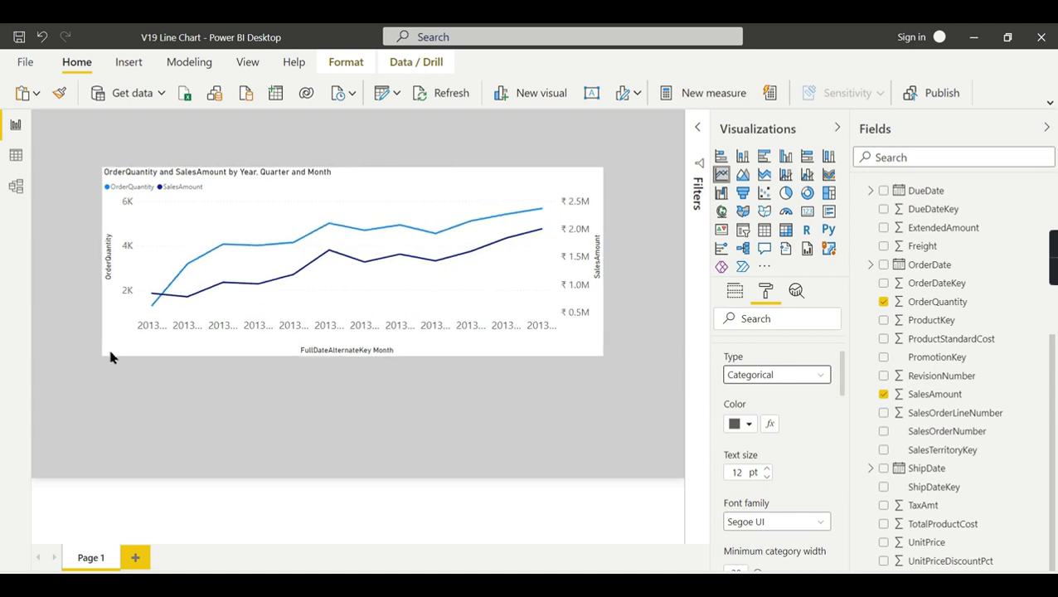
scroll(774, 464, down, 5)
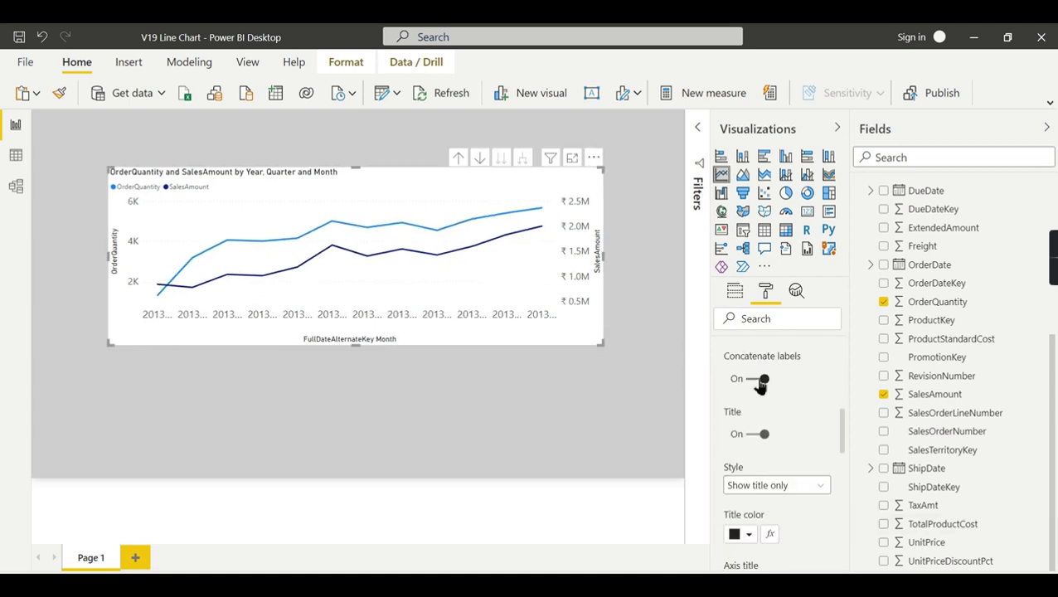
click(759, 381)
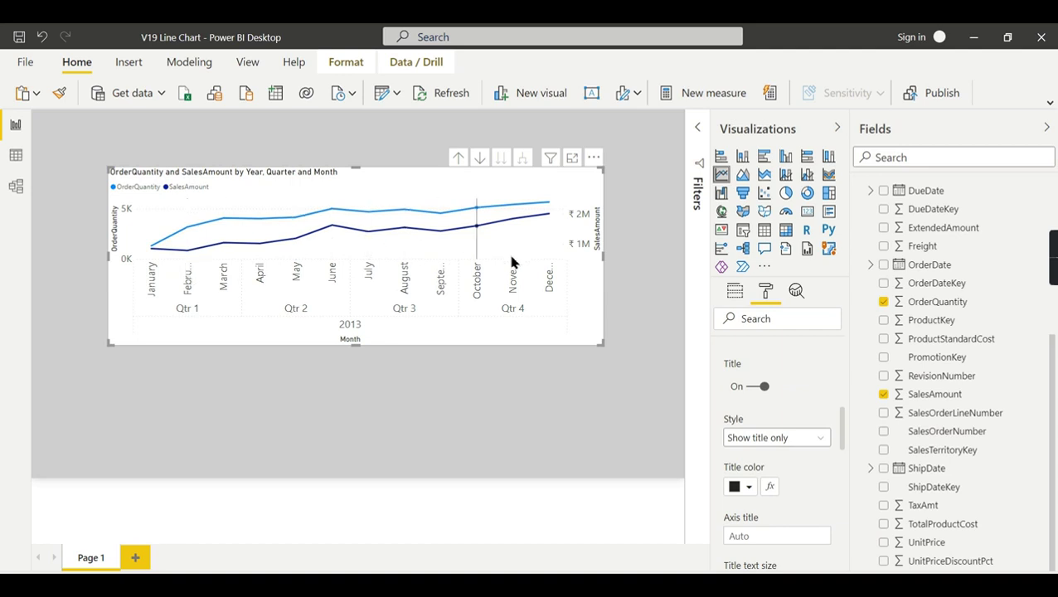
scroll(816, 425, up, 2)
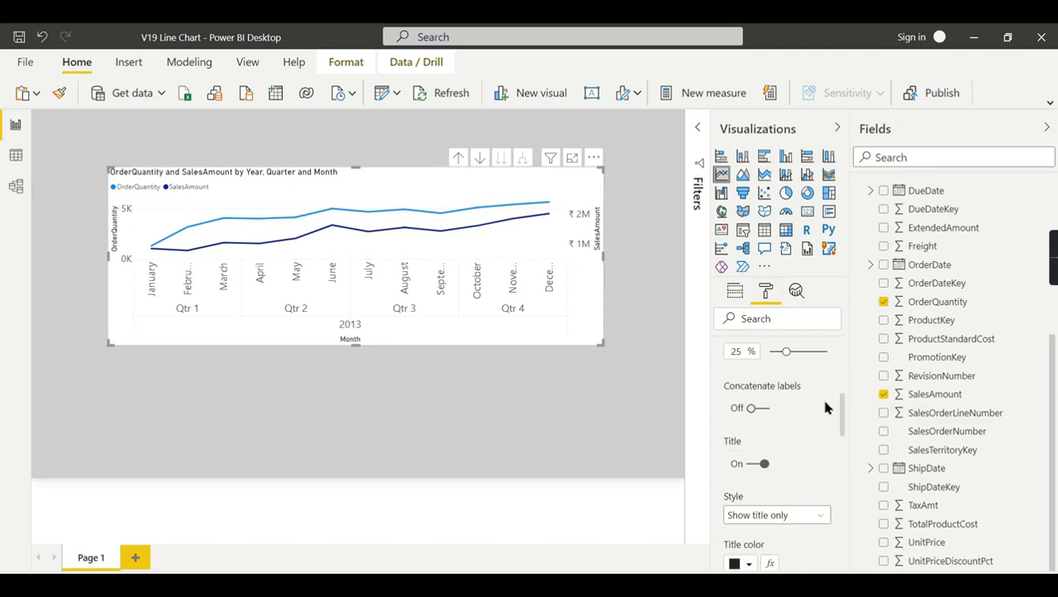
scroll(821, 415, up, 3)
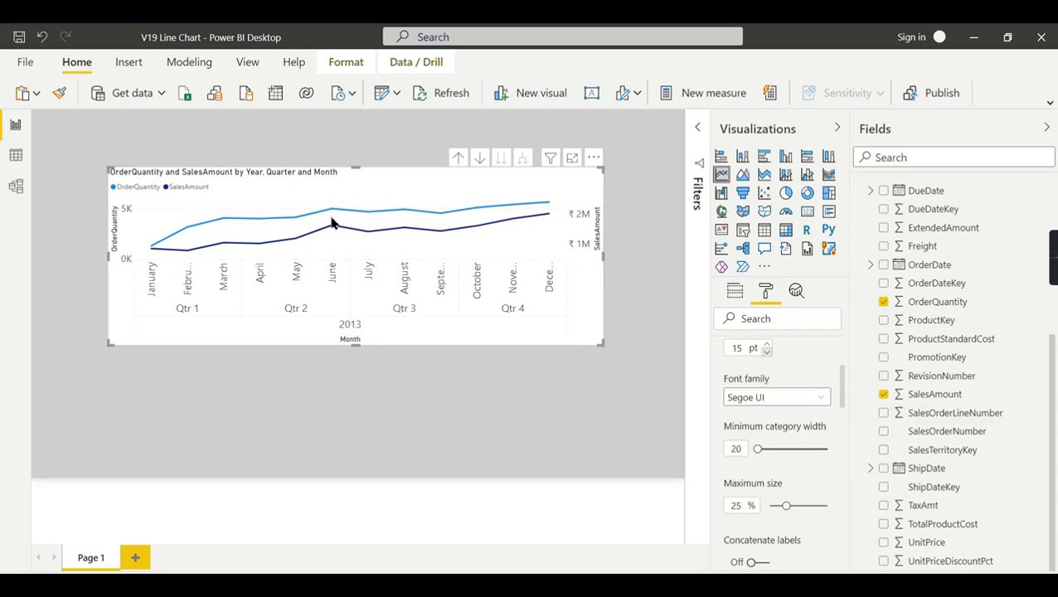
Sort the line chart by Year Quarter Month, running January through December.
click(593, 157)
mouse_move(618, 288)
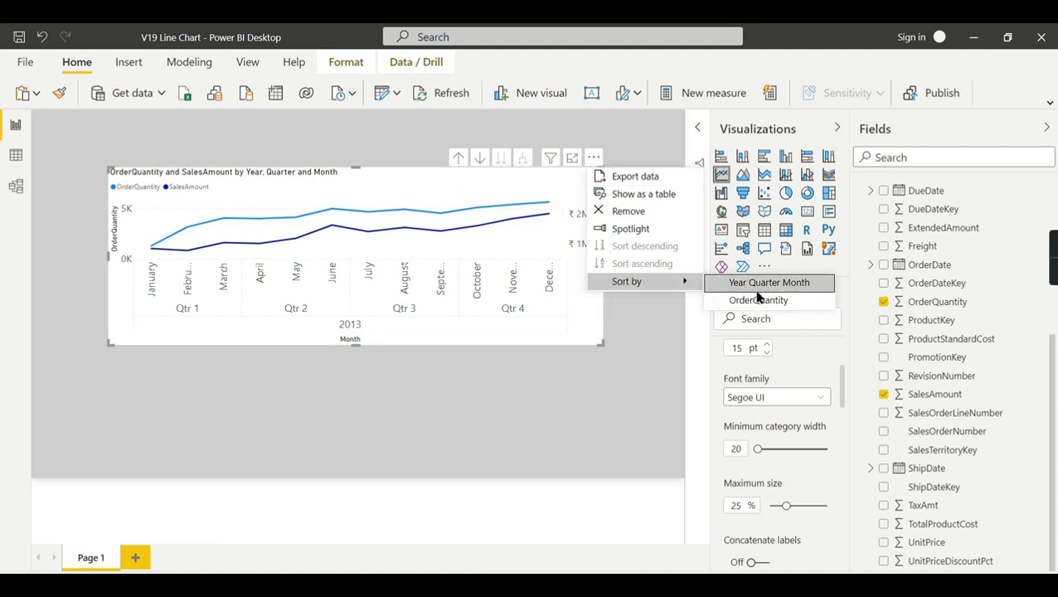
click(732, 284)
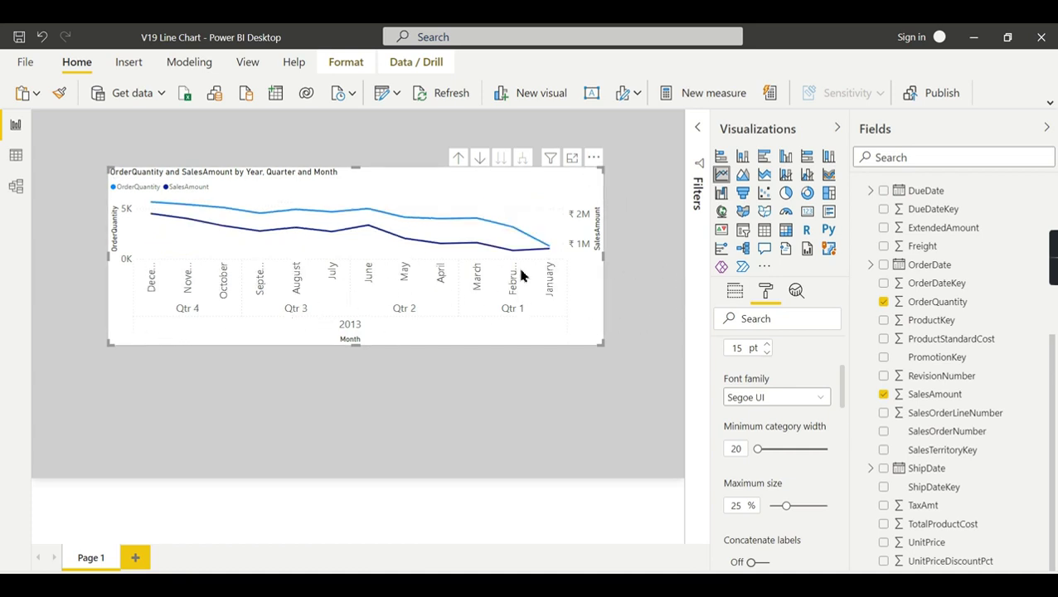
click(594, 158)
key(Escape)
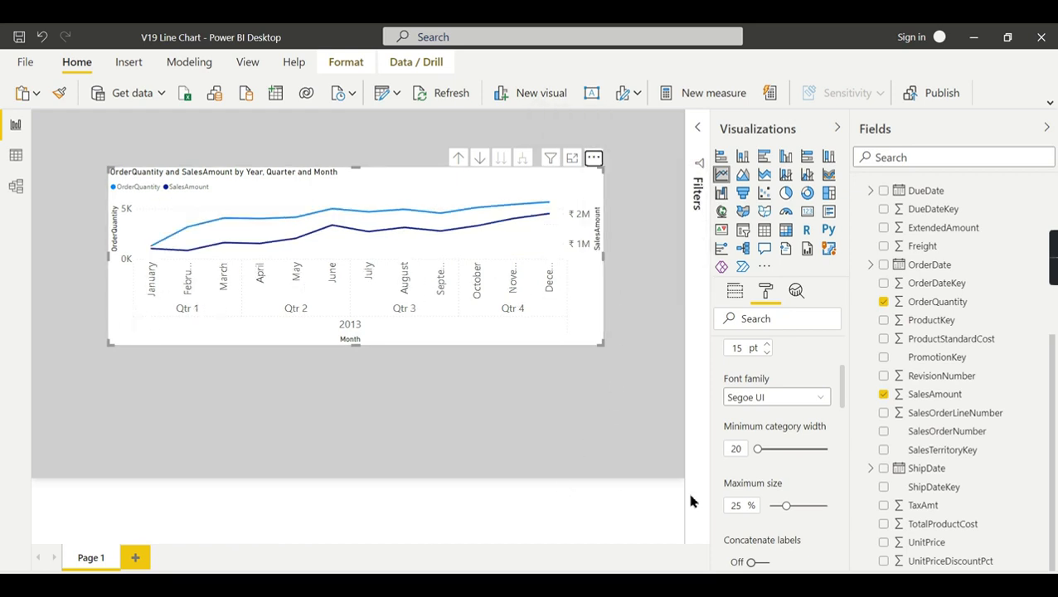
Collapse the X axis card and view the chart's Year–Quarter–Month axis, OrderQuantity and SalesAmount fields.
scroll(810, 494, up, 3)
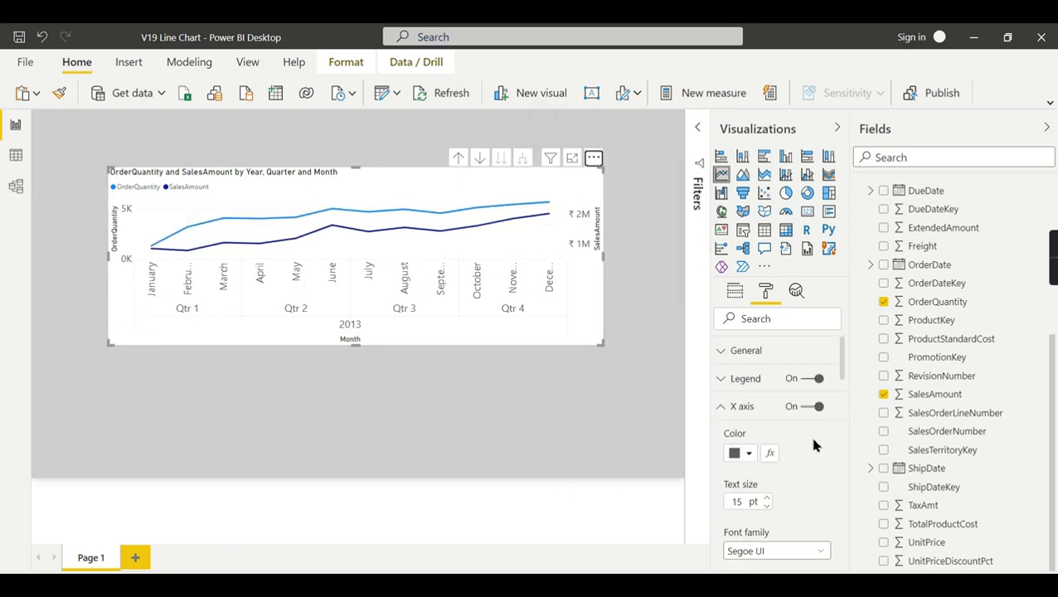
click(737, 412)
scroll(811, 508, down, 2)
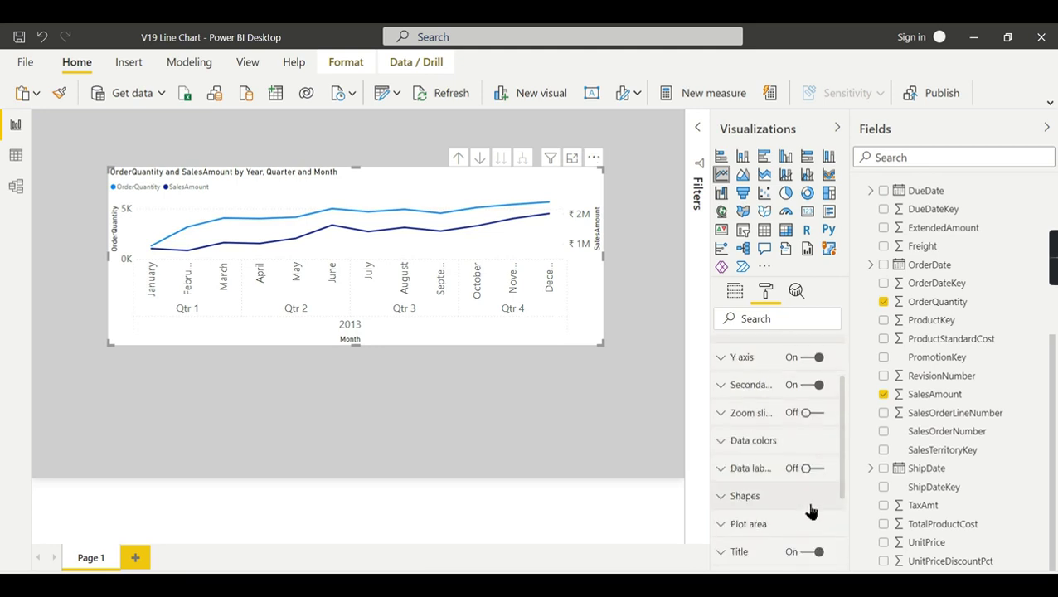
scroll(805, 518, down, 4)
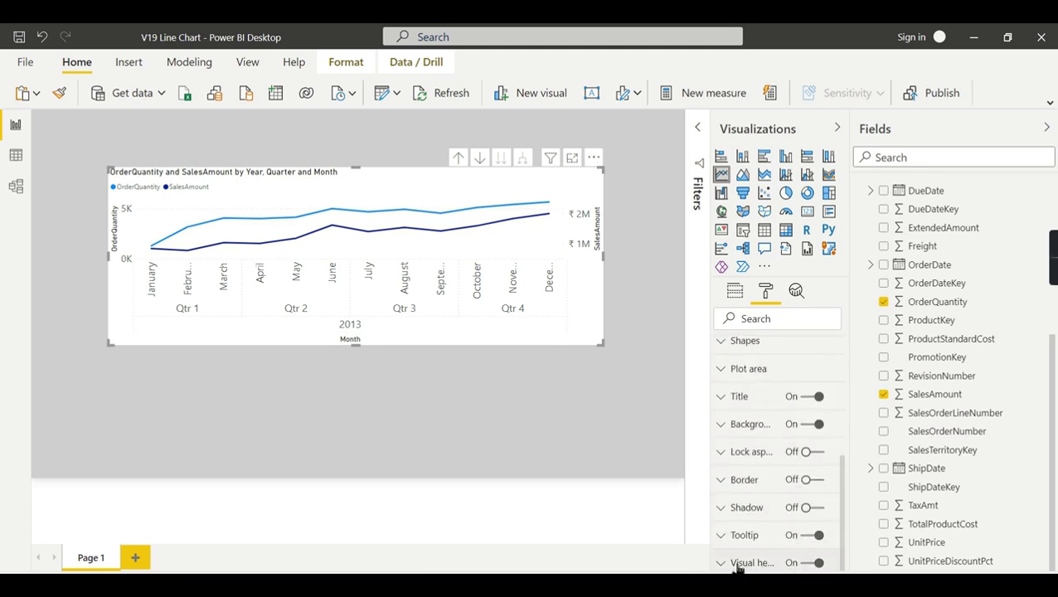
scroll(812, 489, up, 5)
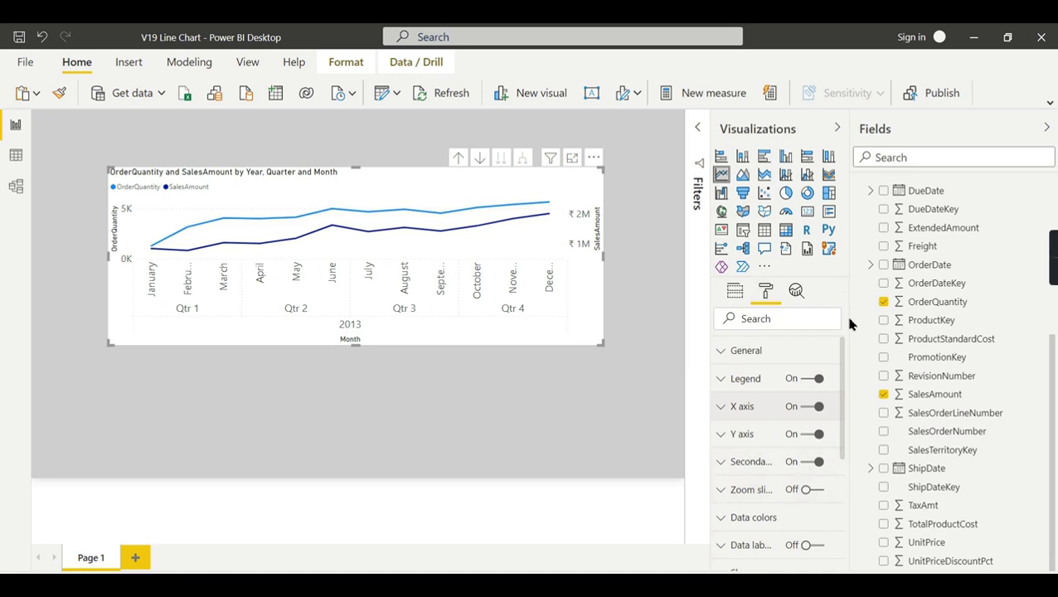
click(735, 291)
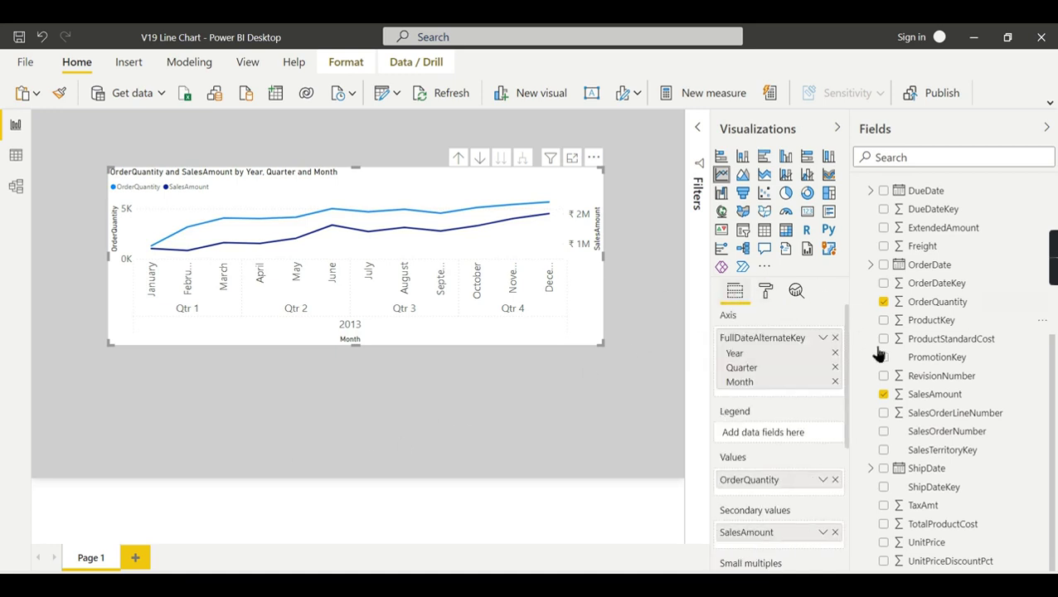